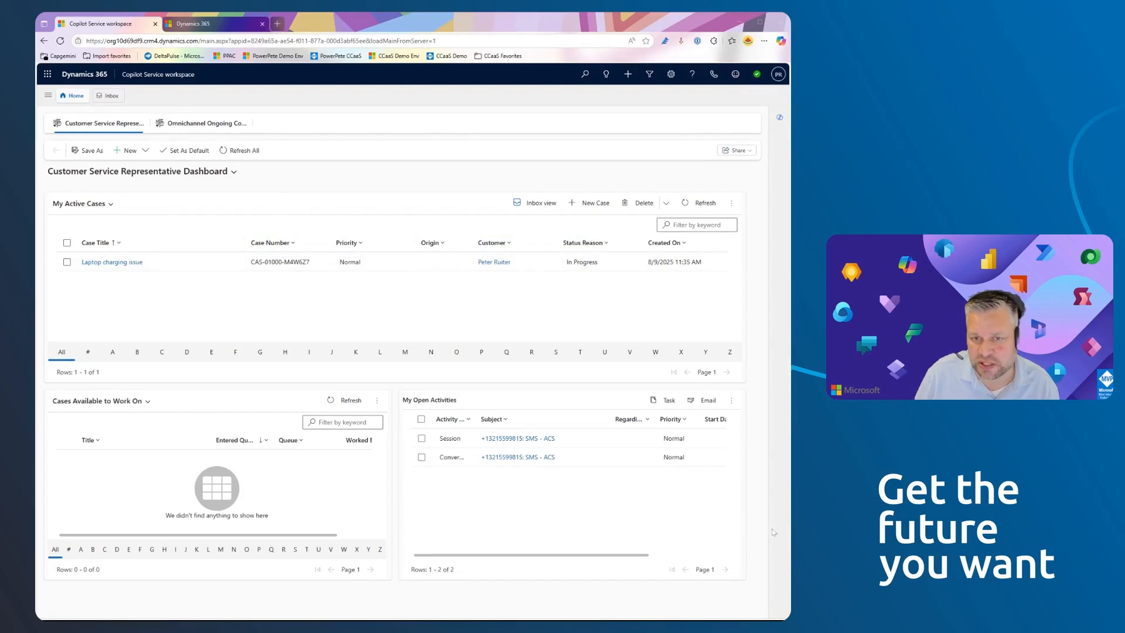
- Open the Laptop charging issue case and look through its Copilot, smart assist, agent scripts, knowledge search and Teams call tools
click(780, 118)
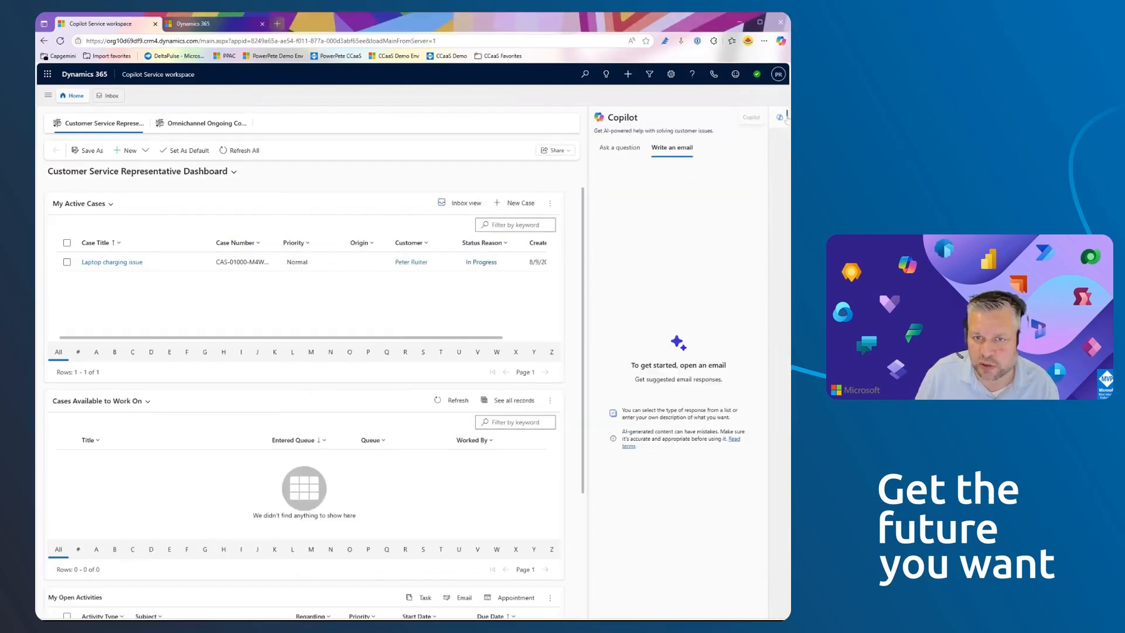
click(780, 118)
click(124, 262)
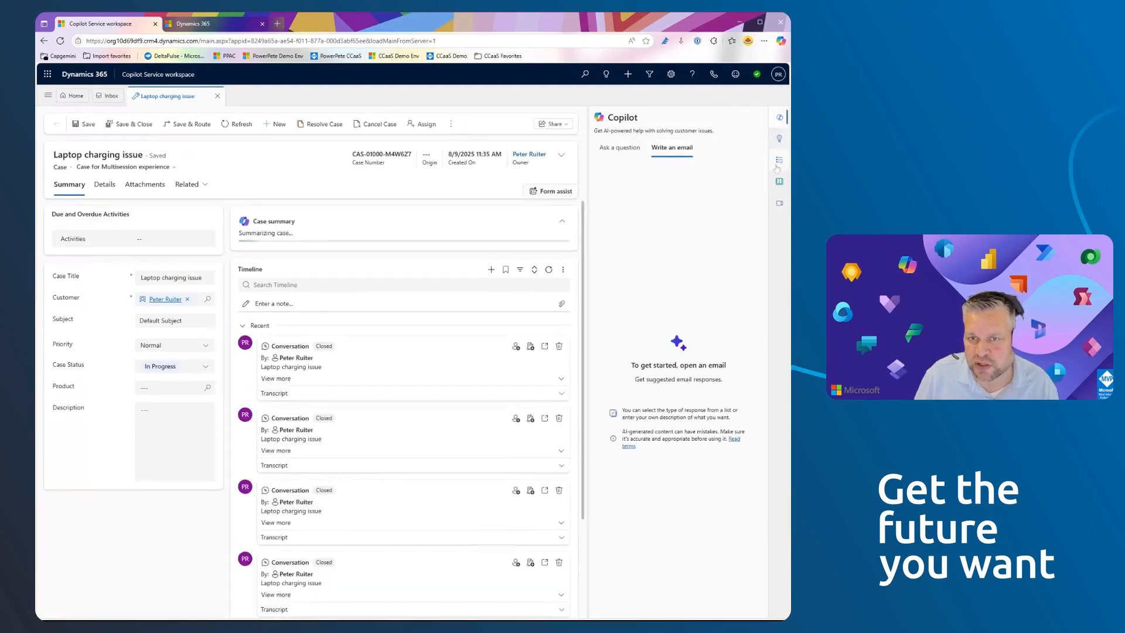
click(779, 140)
click(779, 160)
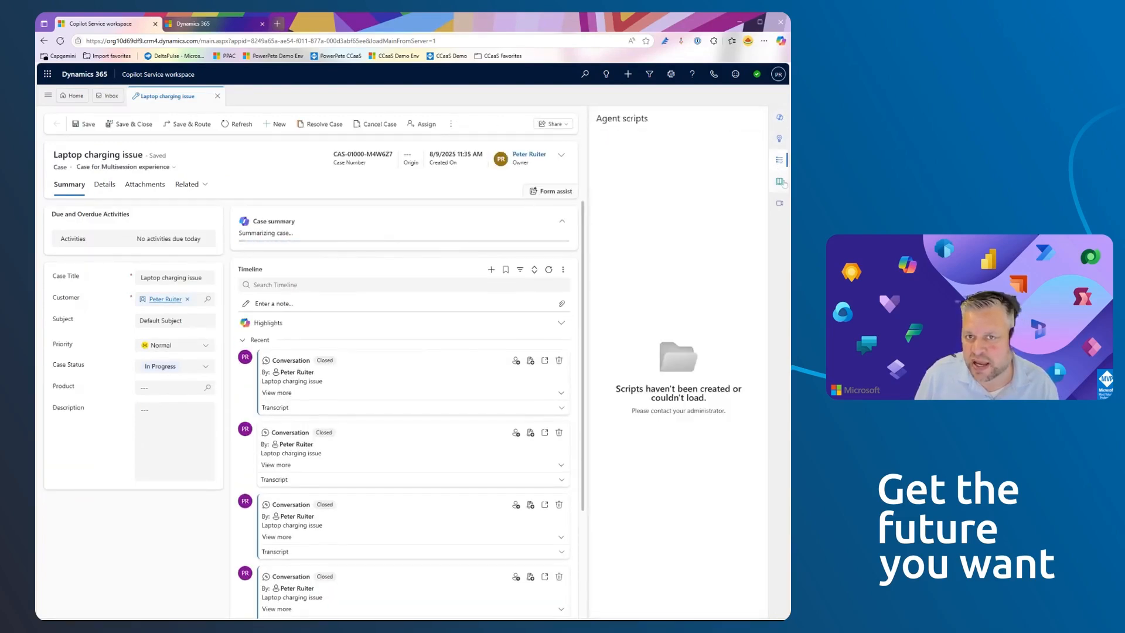
click(780, 183)
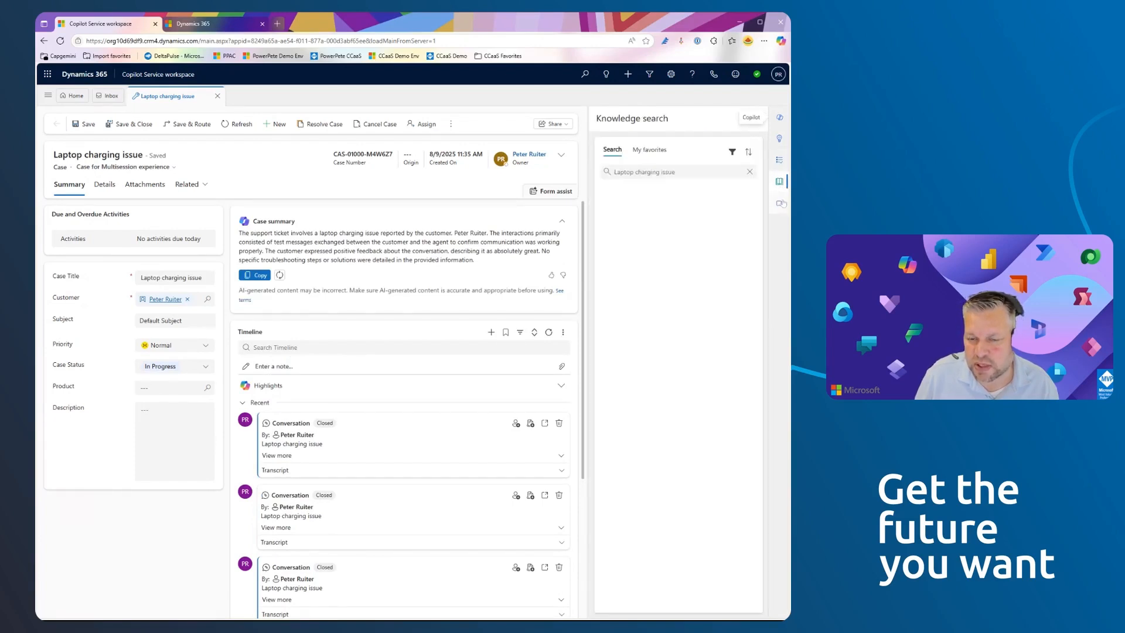
click(781, 204)
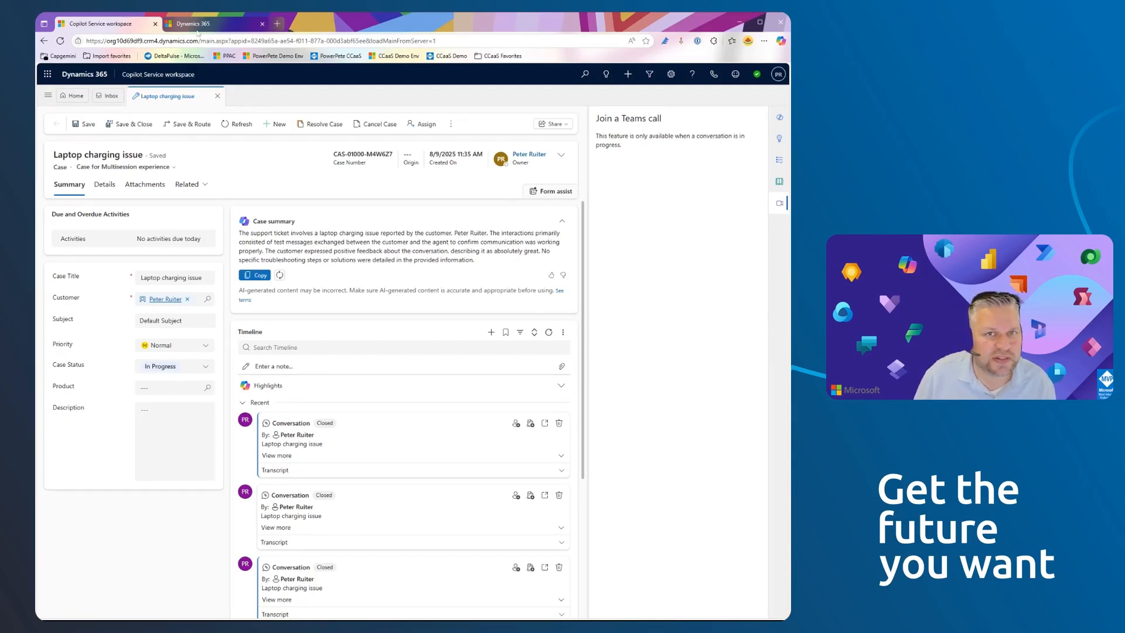
- In the Copilot Service admin center, open the experience profiles and review the Customer Service workspace + channels + inbox default profile
click(234, 23)
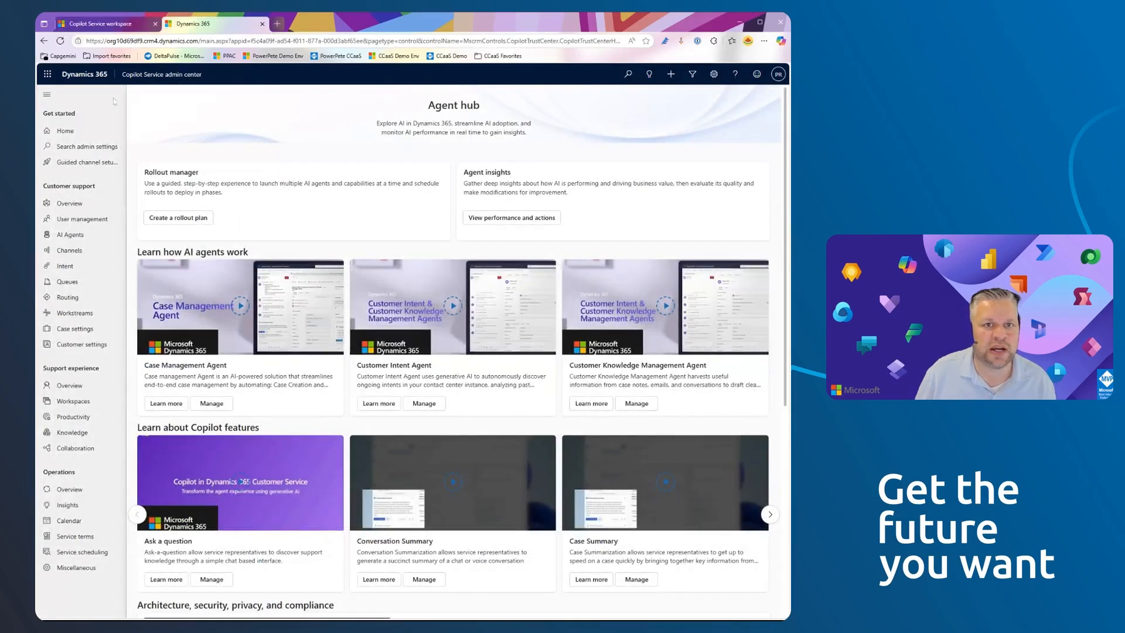
click(73, 135)
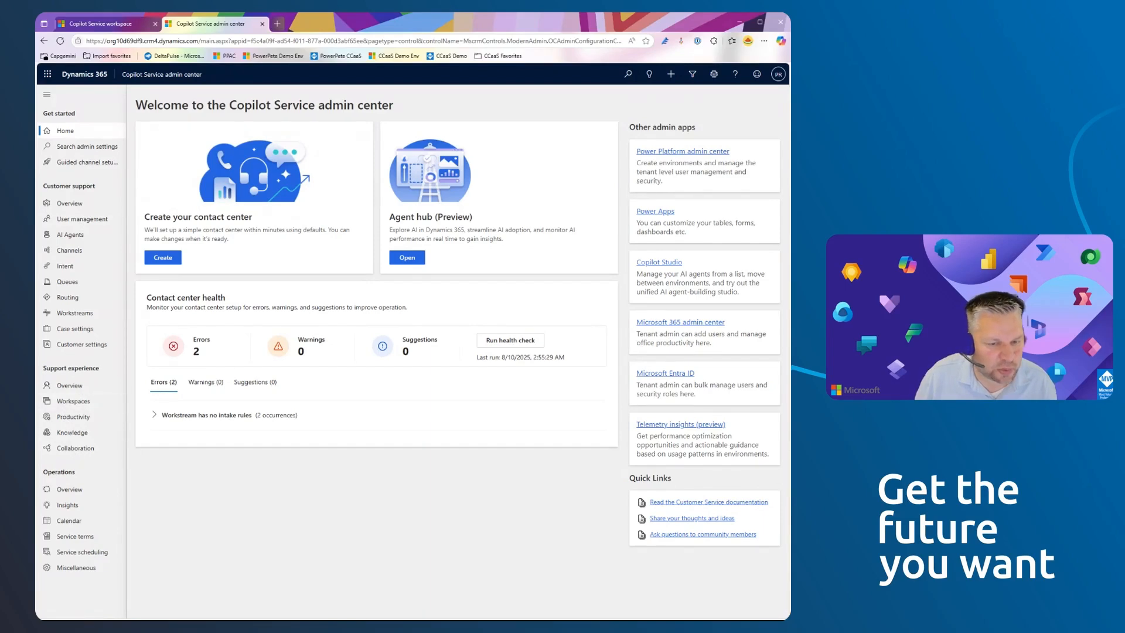
click(88, 387)
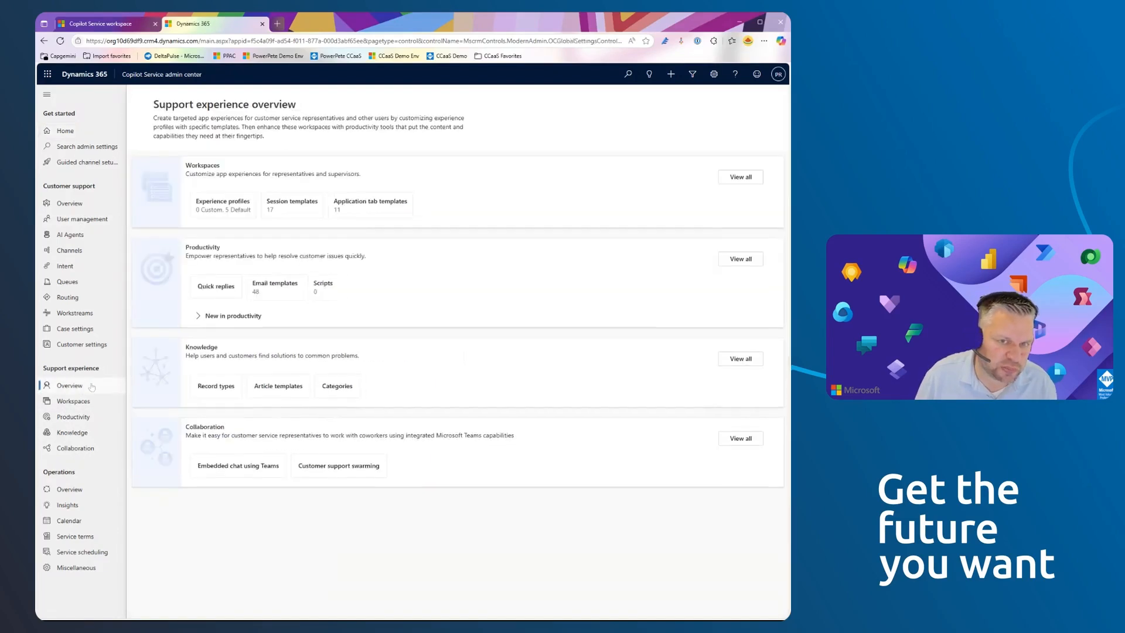
click(216, 204)
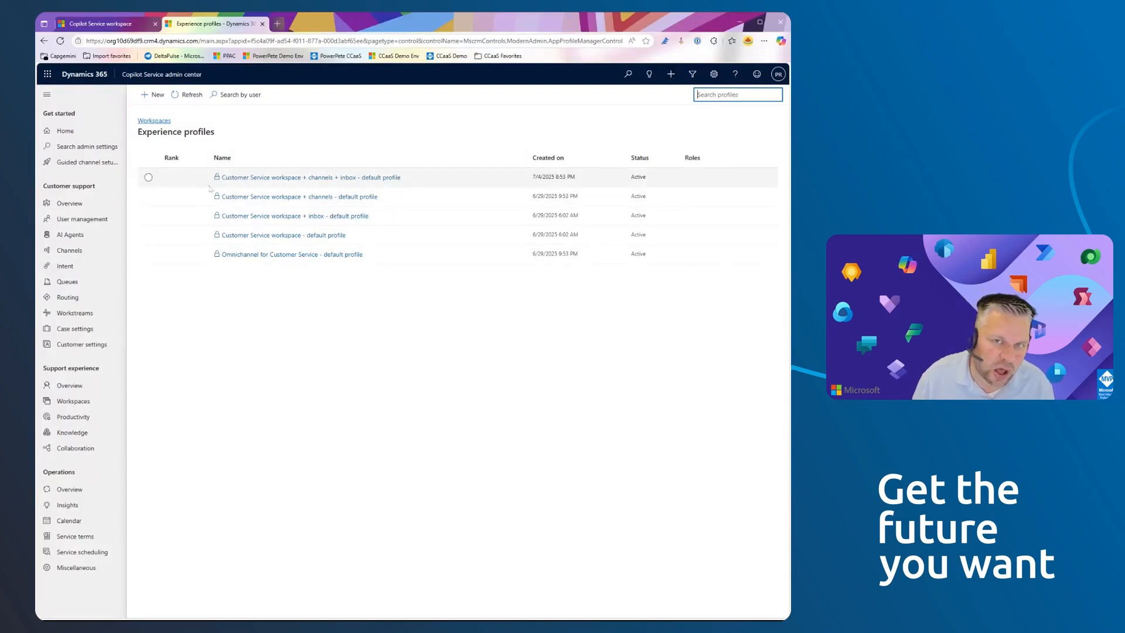
click(322, 178)
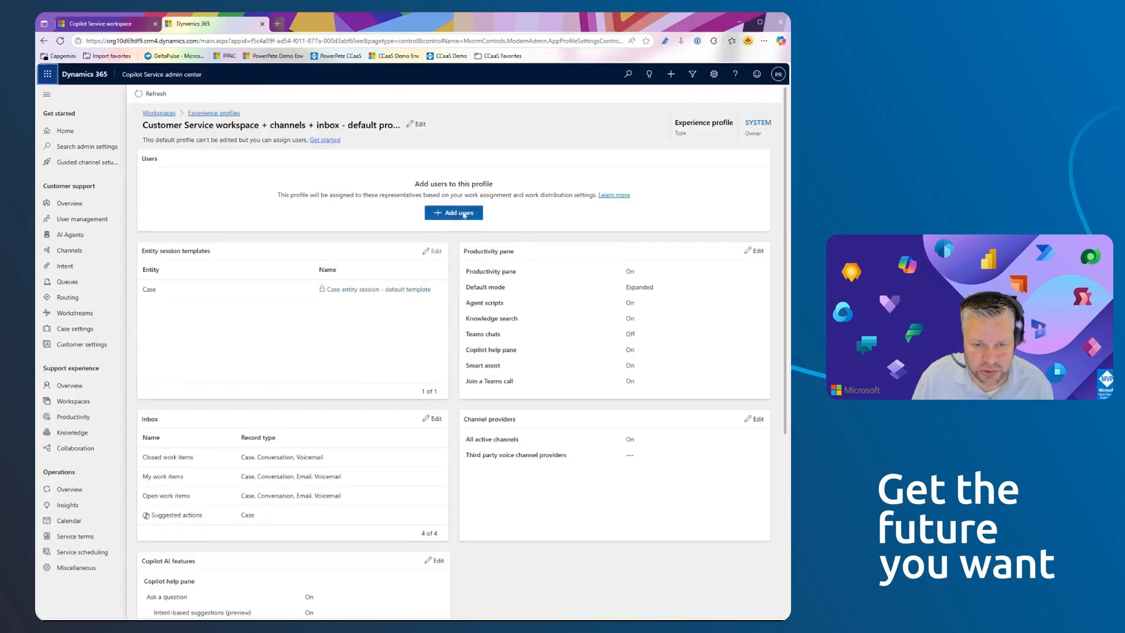
click(207, 115)
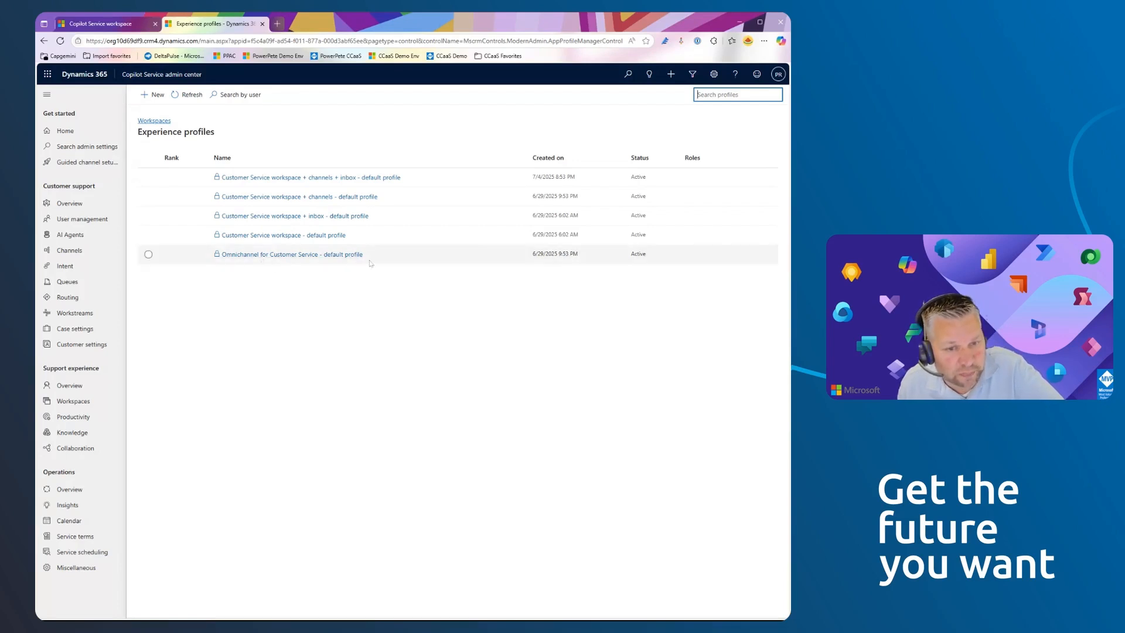
- Start a new experience profile named CCaaSDemoExpProfile
click(149, 100)
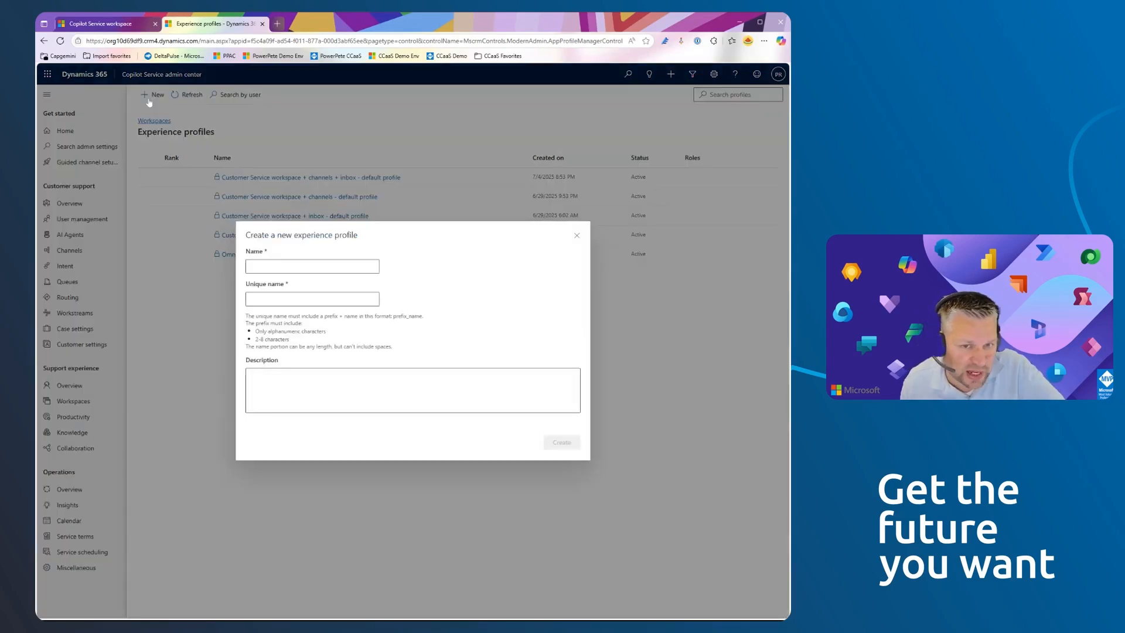
text(ccaasD)
key(BackSpace)
key(BackSpace)
text(SDemoExpProfile)
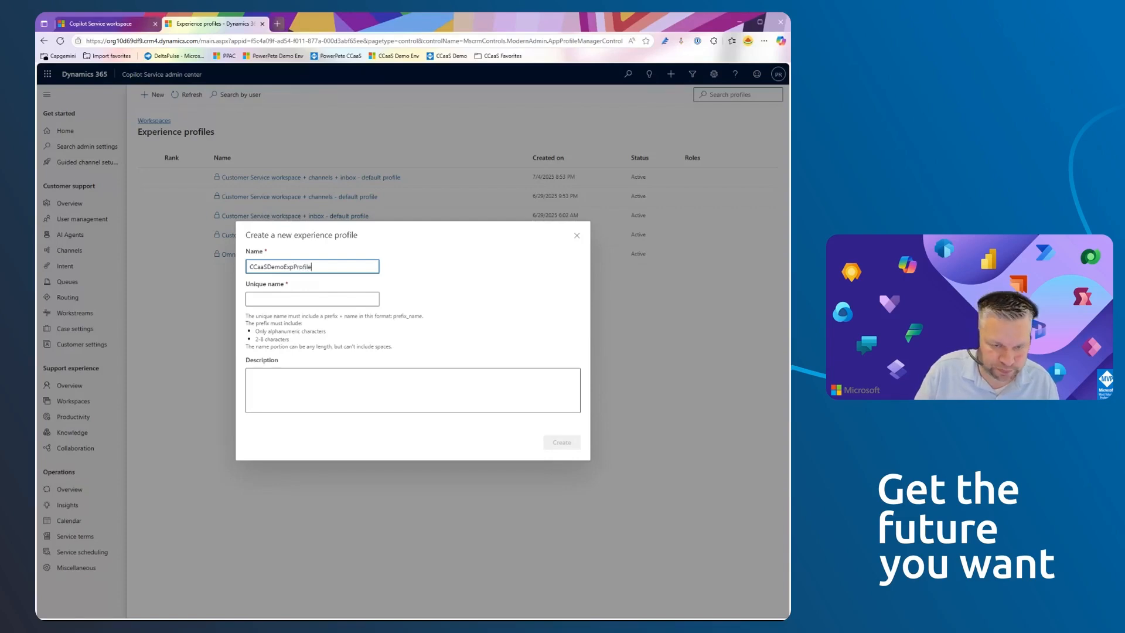
- Copy the new profile's name into its unique name
key(Tab)
key(shift+Tab)
key(ctrl+a)
key(ctrl+c)
key(Tab)
key(ctrl+v)
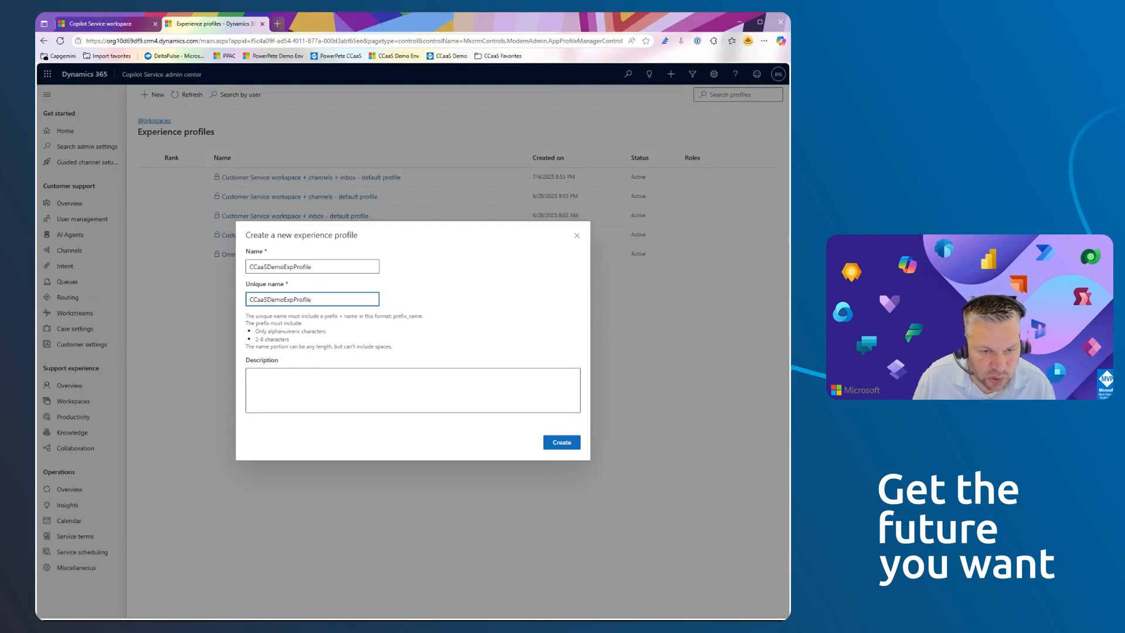
- Rework the unique name to cg_CCaaSExprofile so that it carries the cg prefix
drag(285, 299, 239, 299)
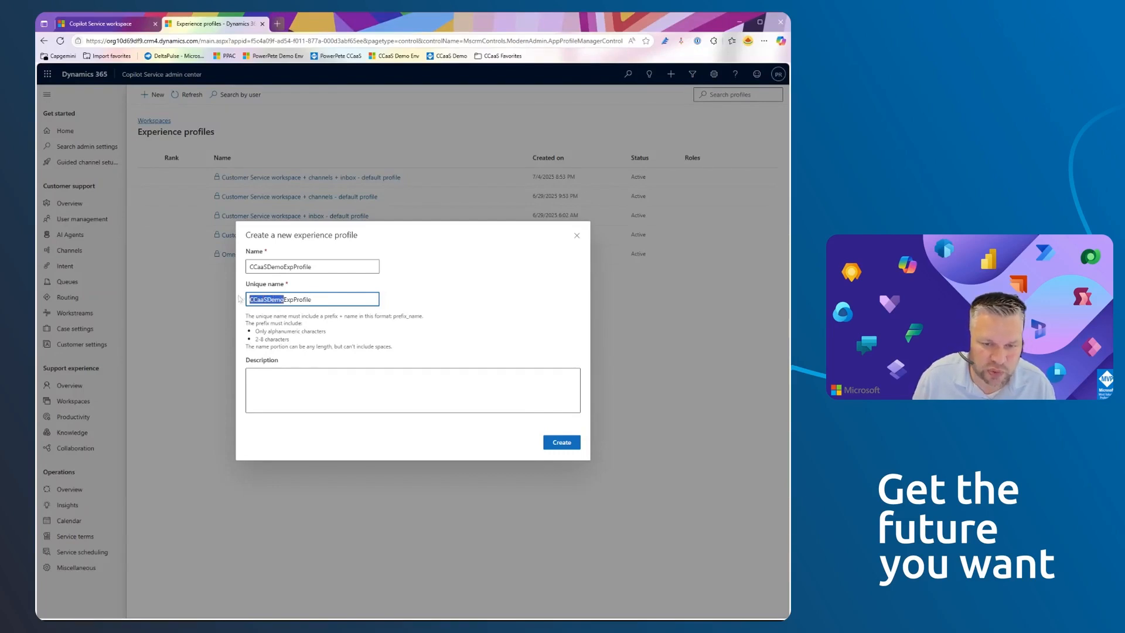
key(shift+Right)
key(shift+Right)
key(shift+Right)
key(shift+Right)
key(shift+Right)
key(BackSpace)
text(Exp)
text(rofile)
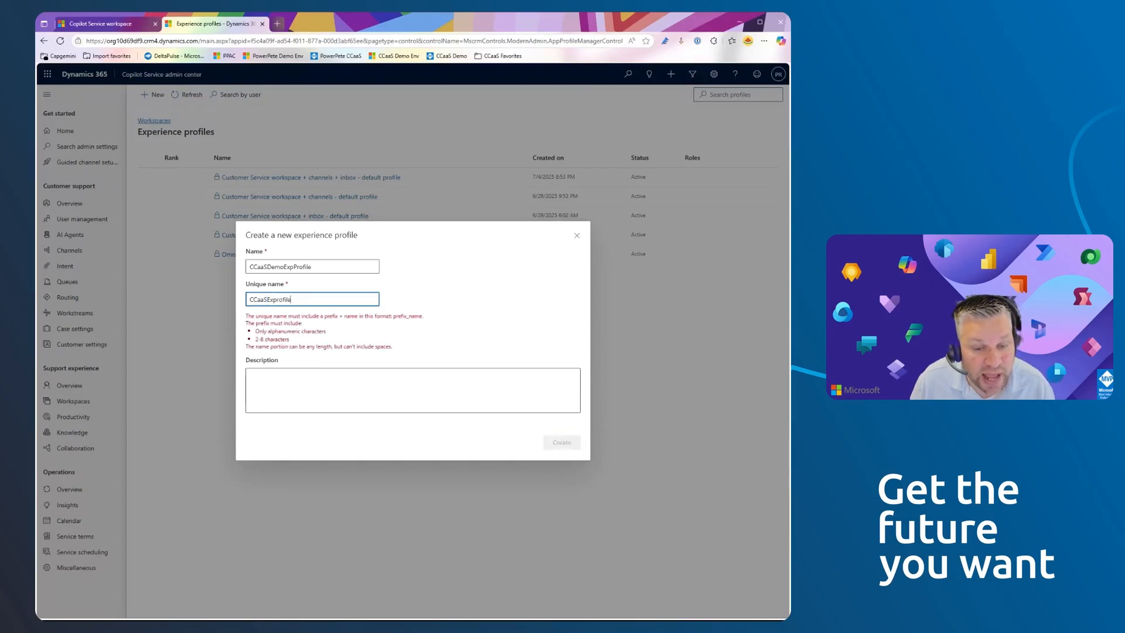
key(Left)
text(cc)
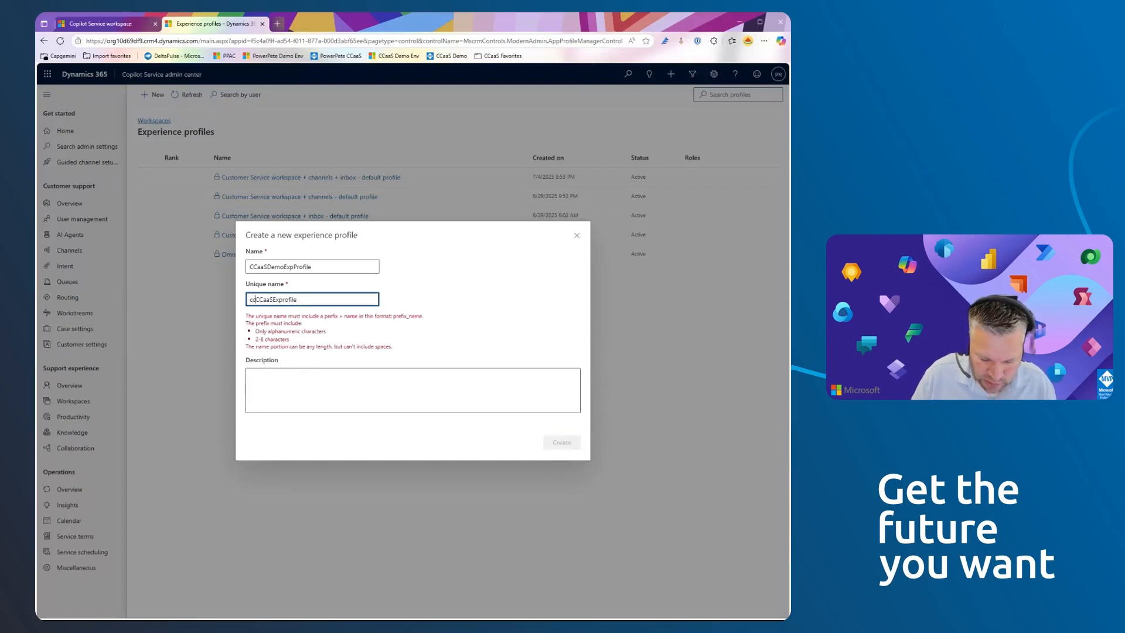
key(BackSpace)
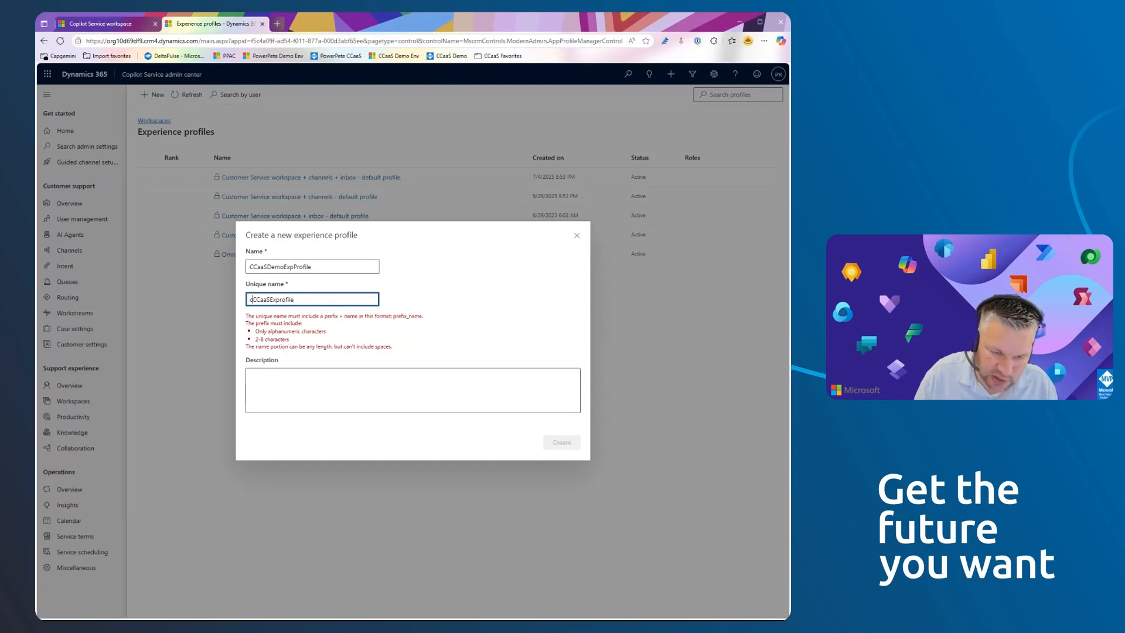
text(g_)
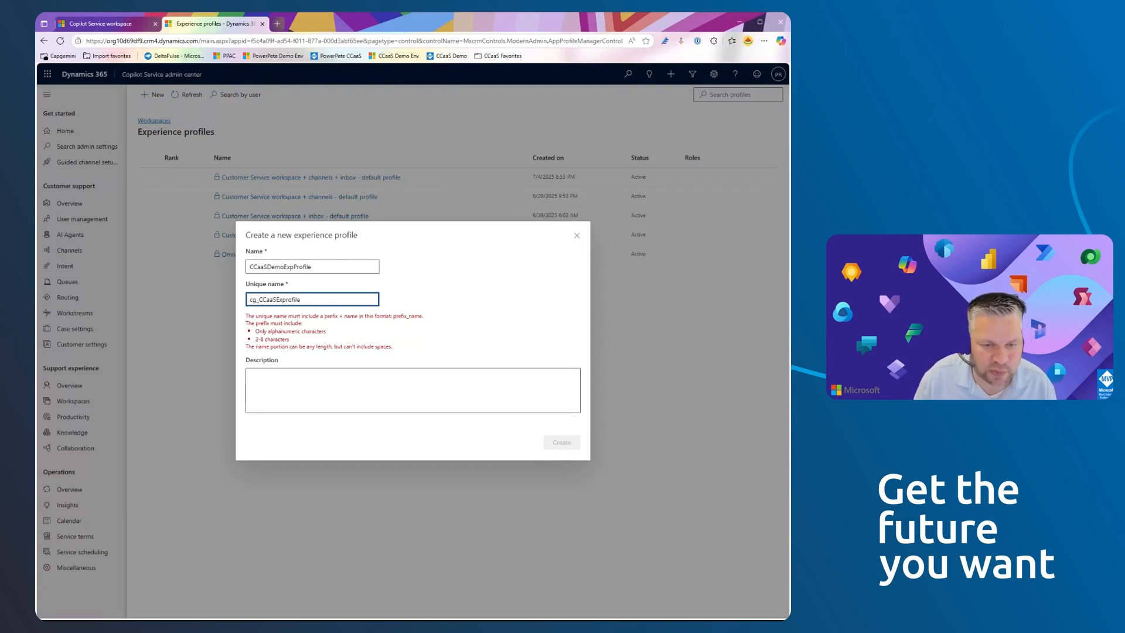
- Correct the unique name to cg_CCaaSExpProfile and create the experience profile
drag(257, 299, 250, 300)
click(257, 299)
key(Right)
key(shift+Right)
key(shift+Right)
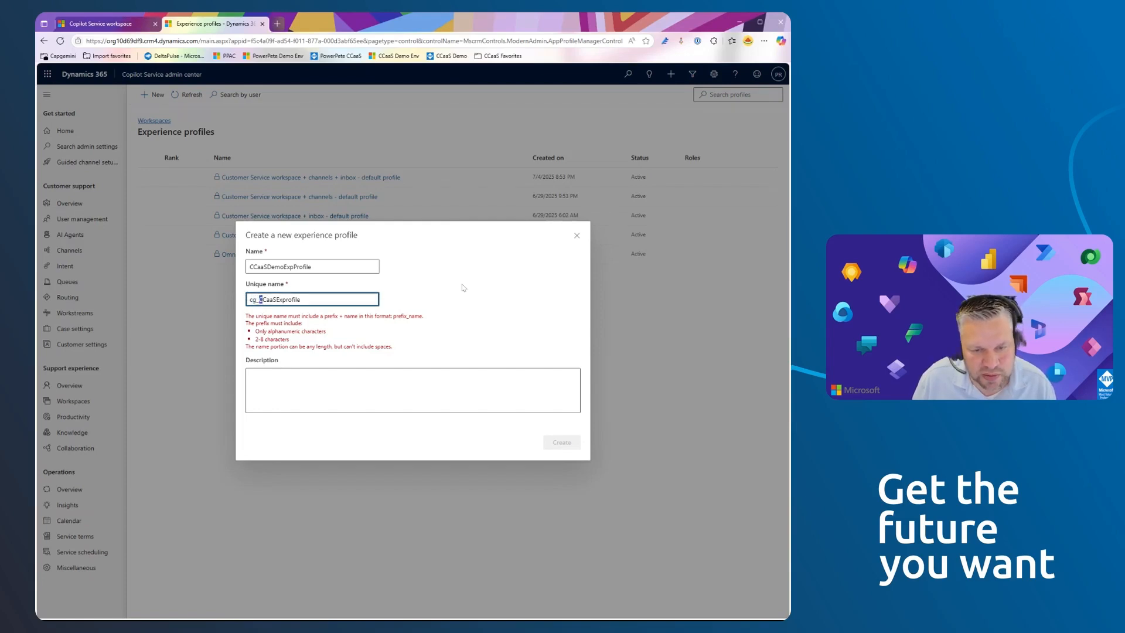
click(327, 329)
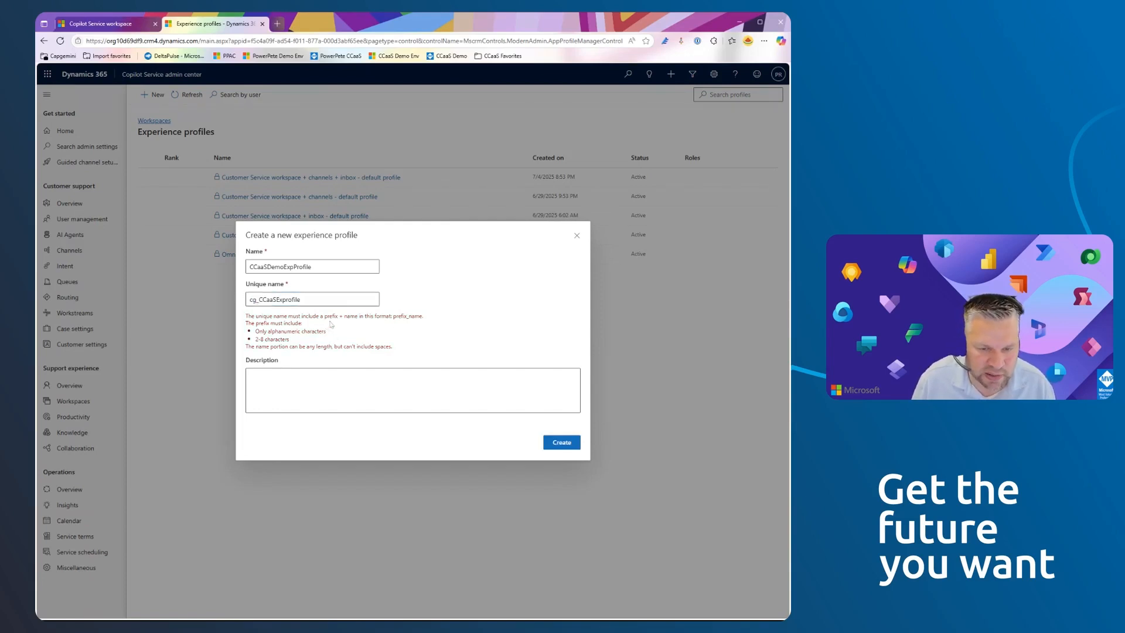
click(285, 300)
text(P)
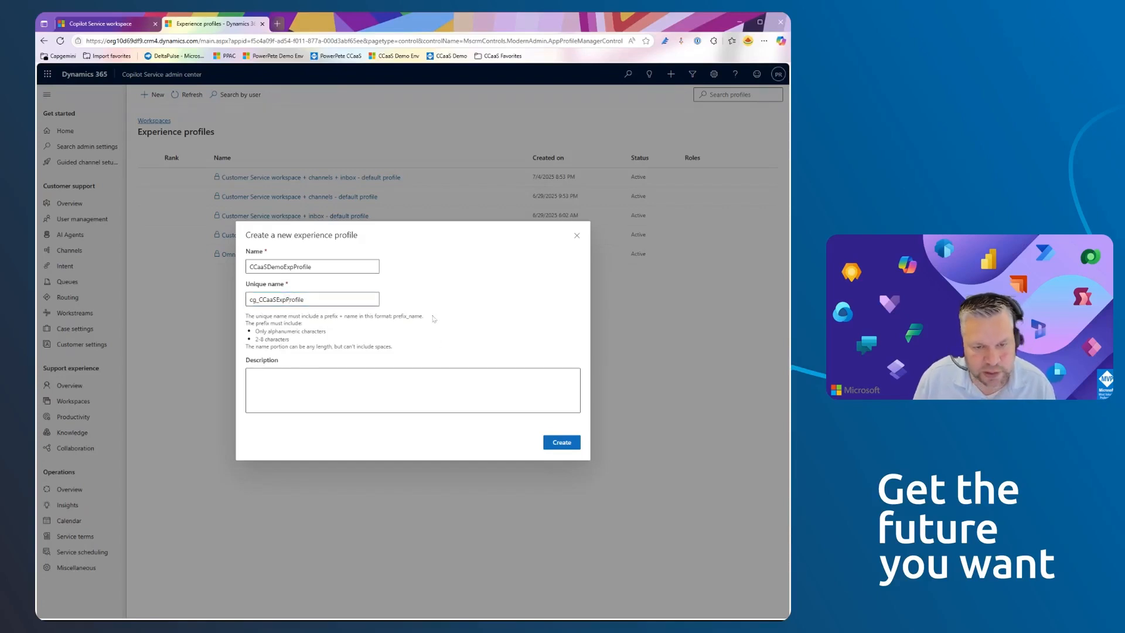
click(554, 446)
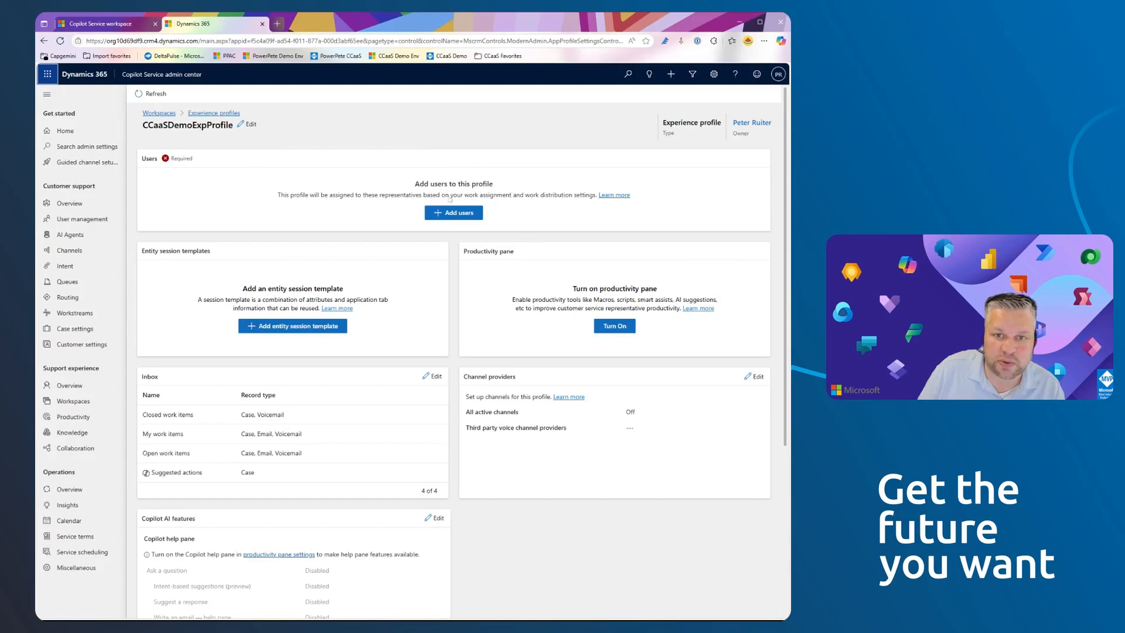
- Begin adding users to the profile and select only the profile owner's account, clearing the other selected rows
click(446, 213)
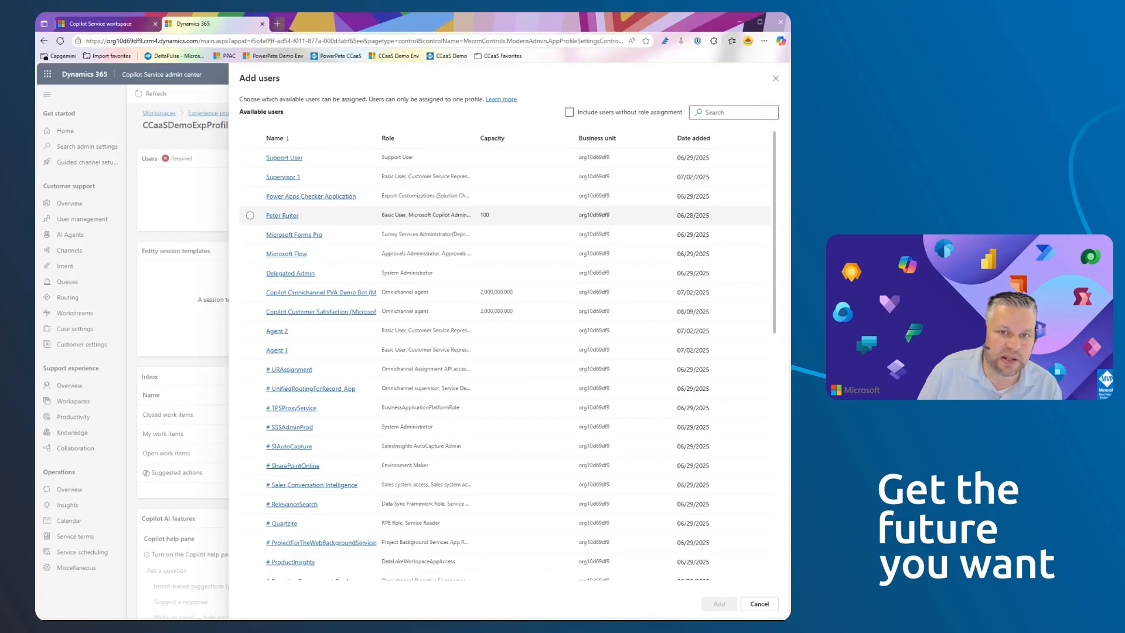
click(354, 217)
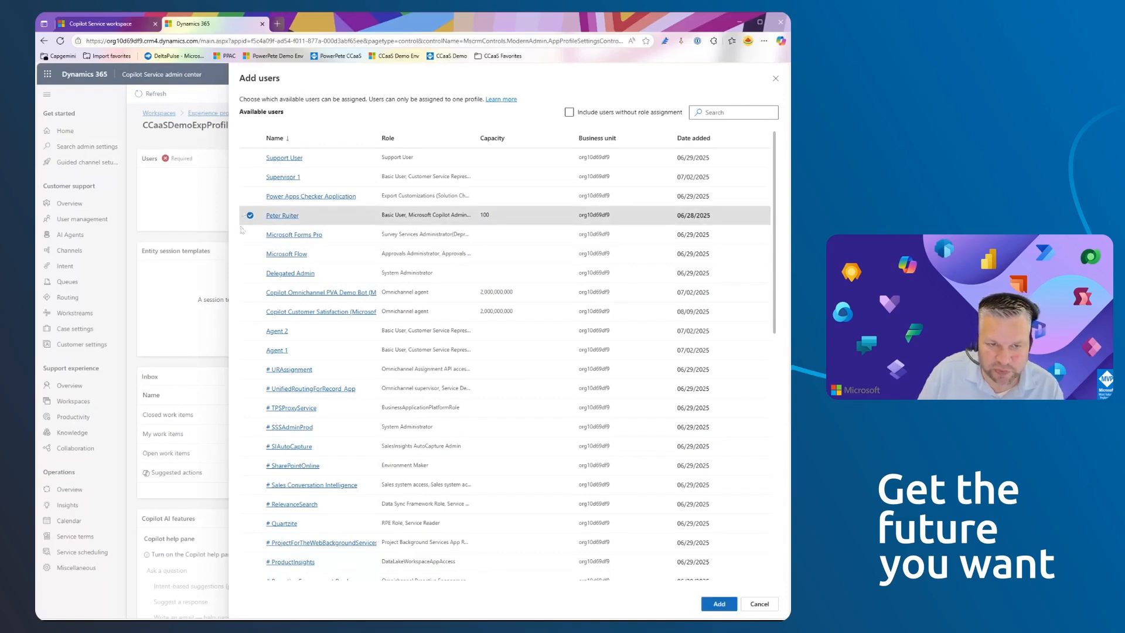
shift+click(249, 334)
click(250, 332)
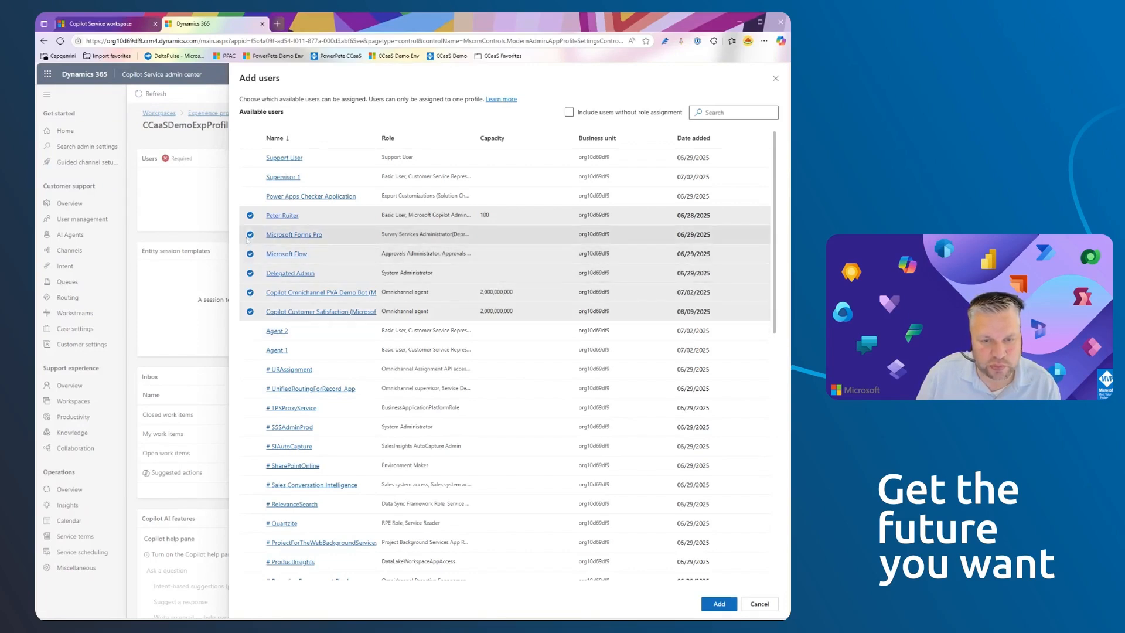
click(250, 216)
click(250, 312)
click(250, 293)
click(251, 273)
click(250, 254)
click(250, 235)
click(250, 216)
- Include Agent 2, Agent 1, Supervisor 1 and Support User in the selection and add all selected users to the profile
click(251, 331)
click(250, 351)
click(250, 177)
click(251, 159)
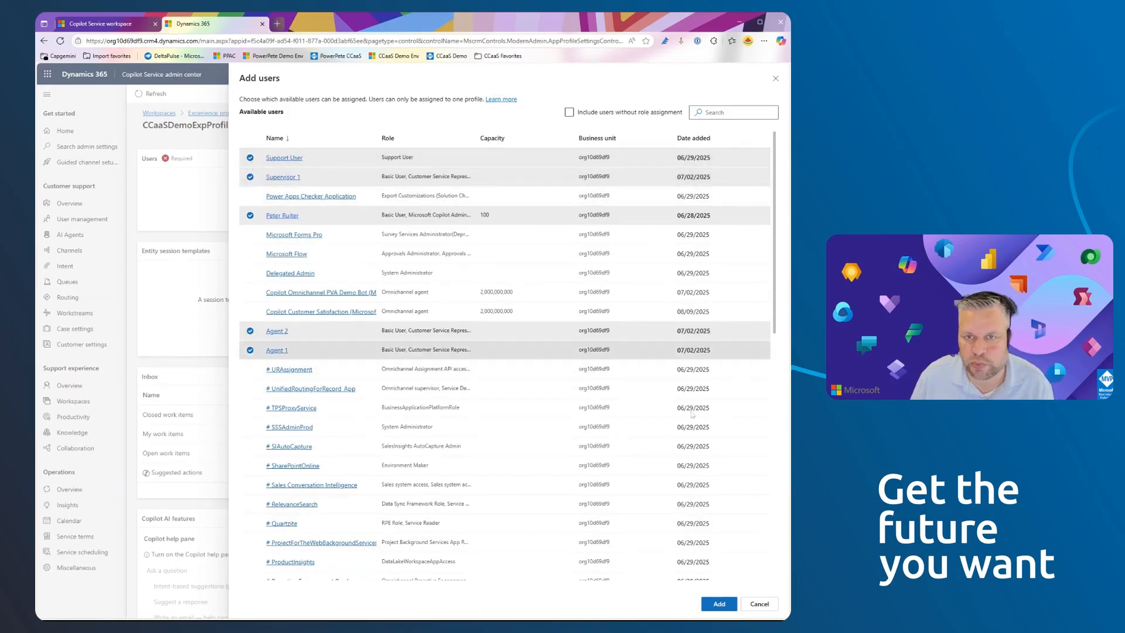
click(719, 604)
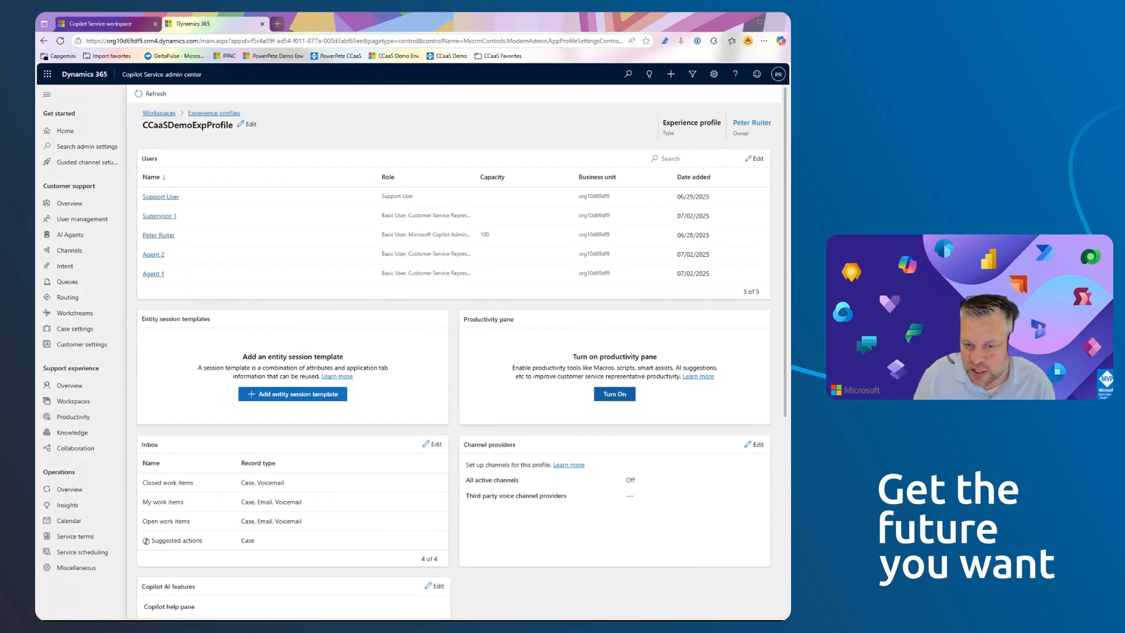
- Turn on the productivity pane for the profile and set its default mode to Expanded
click(615, 394)
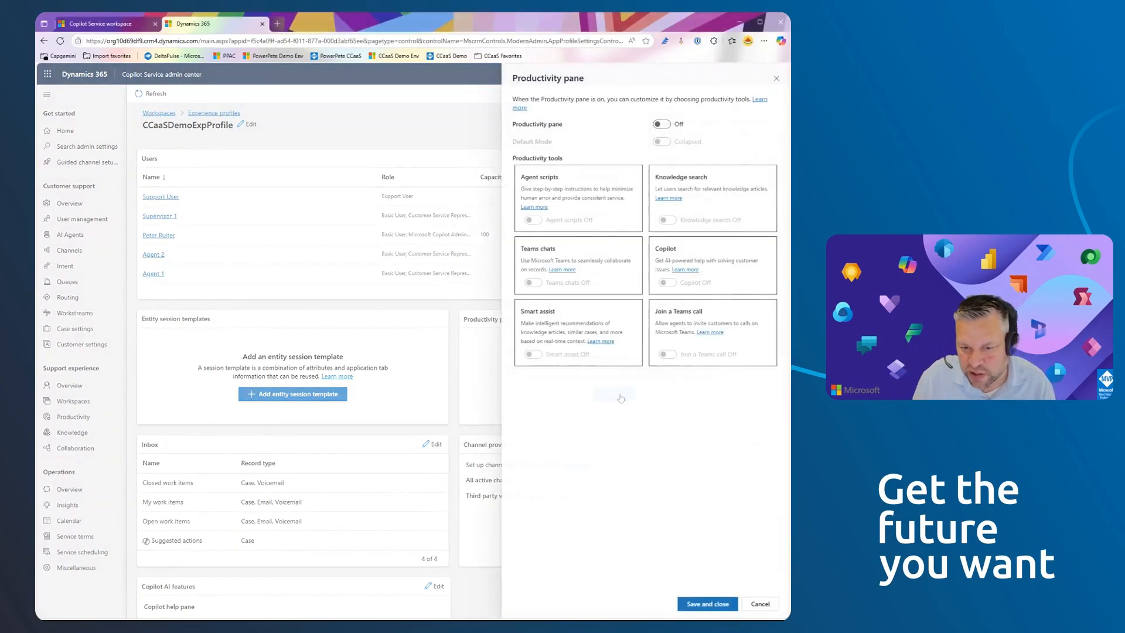
click(662, 124)
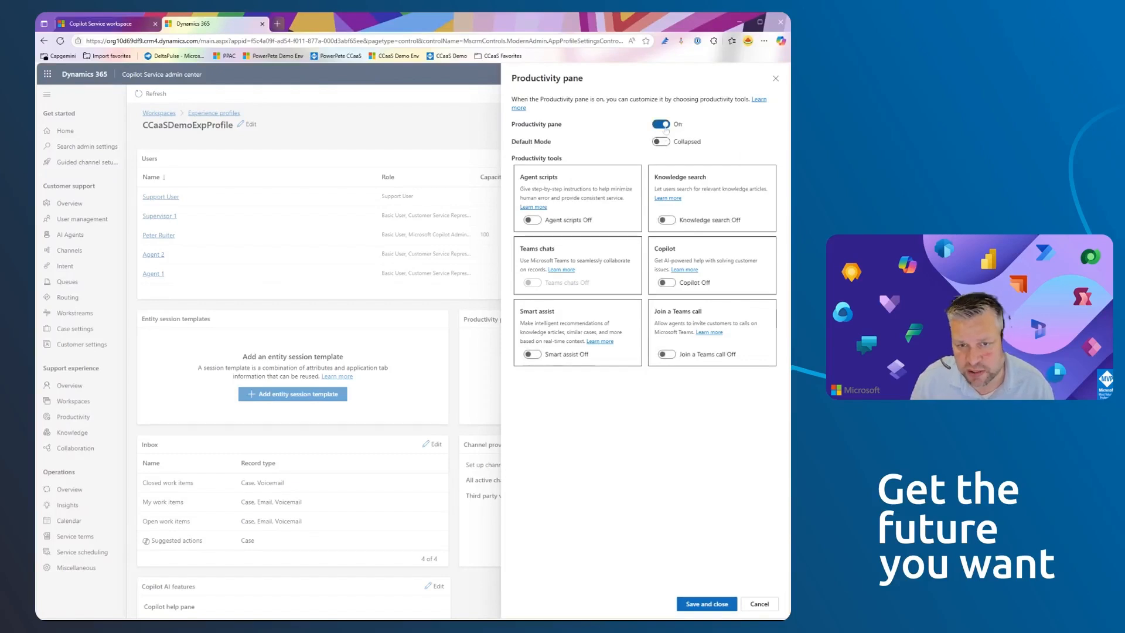
click(666, 143)
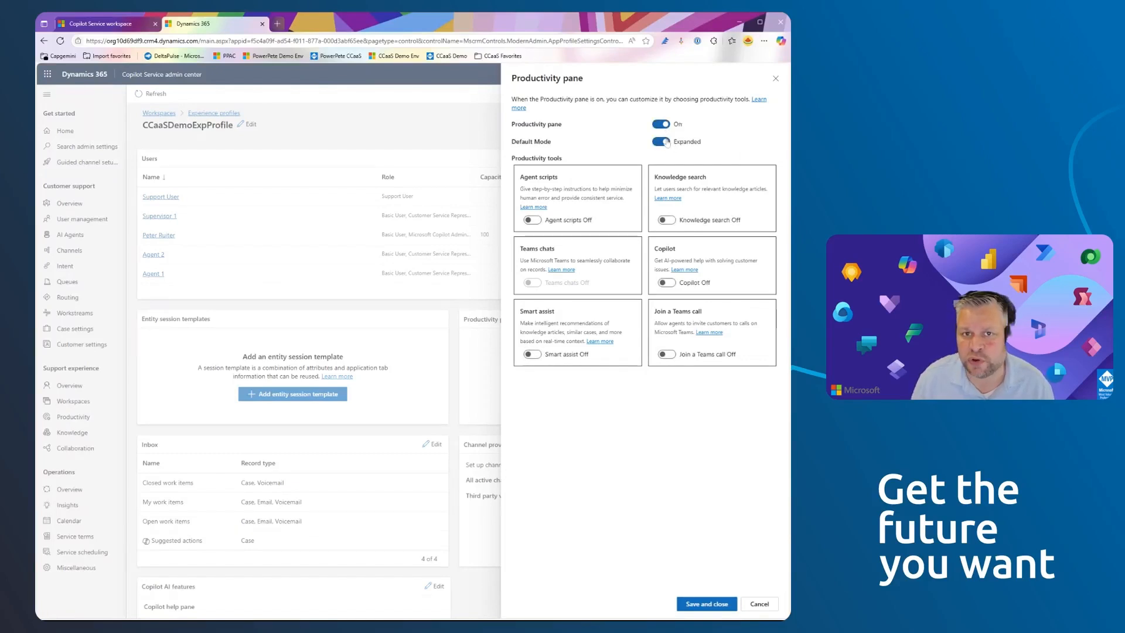
click(667, 142)
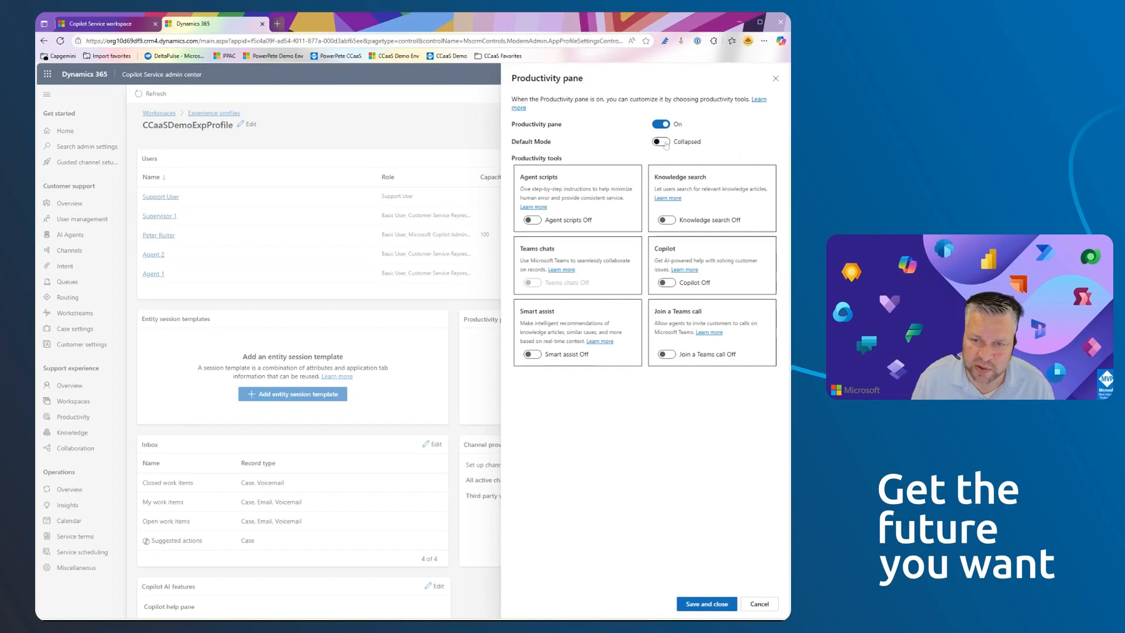
click(664, 143)
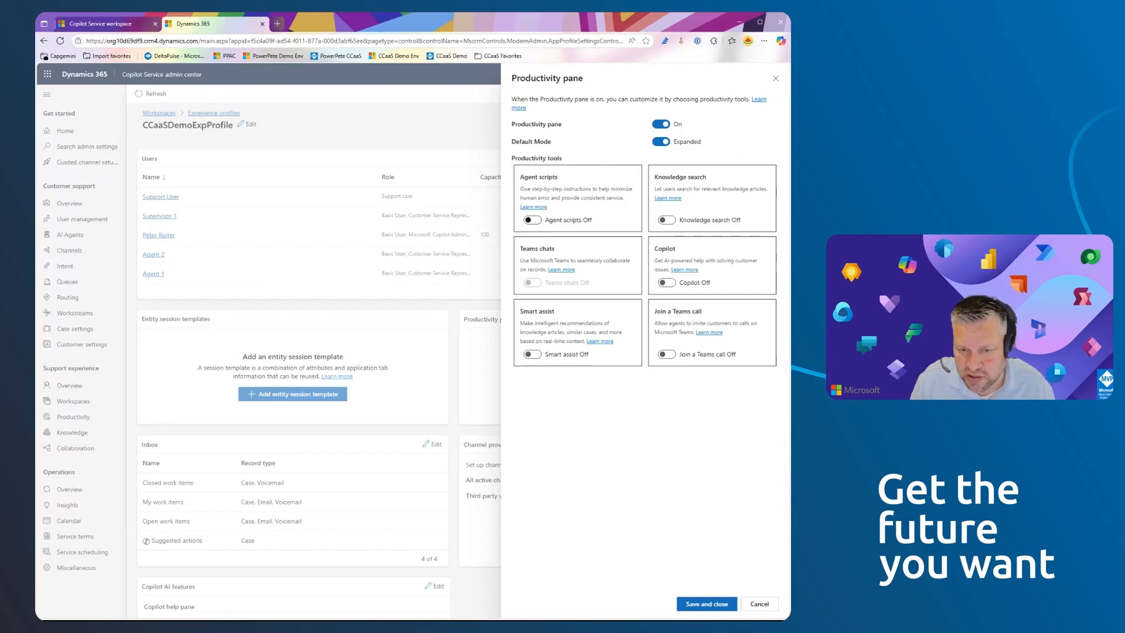
- Enable the Agent scripts, Knowledge search, Copilot, Smart assist and Join a Teams call productivity tools and save the pane settings
click(532, 220)
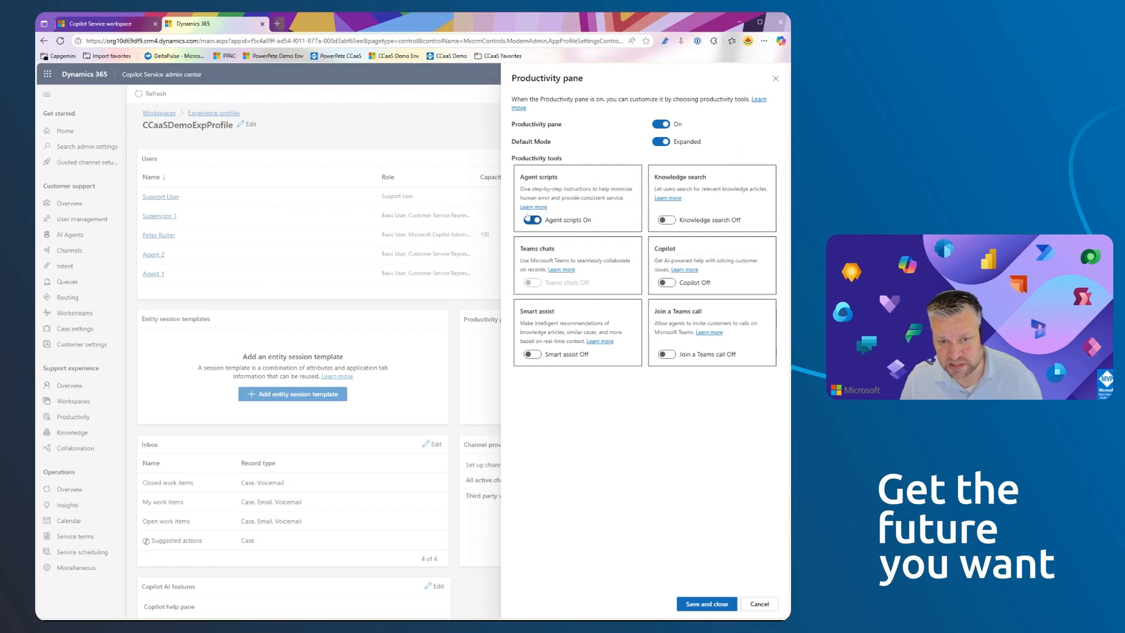
click(666, 220)
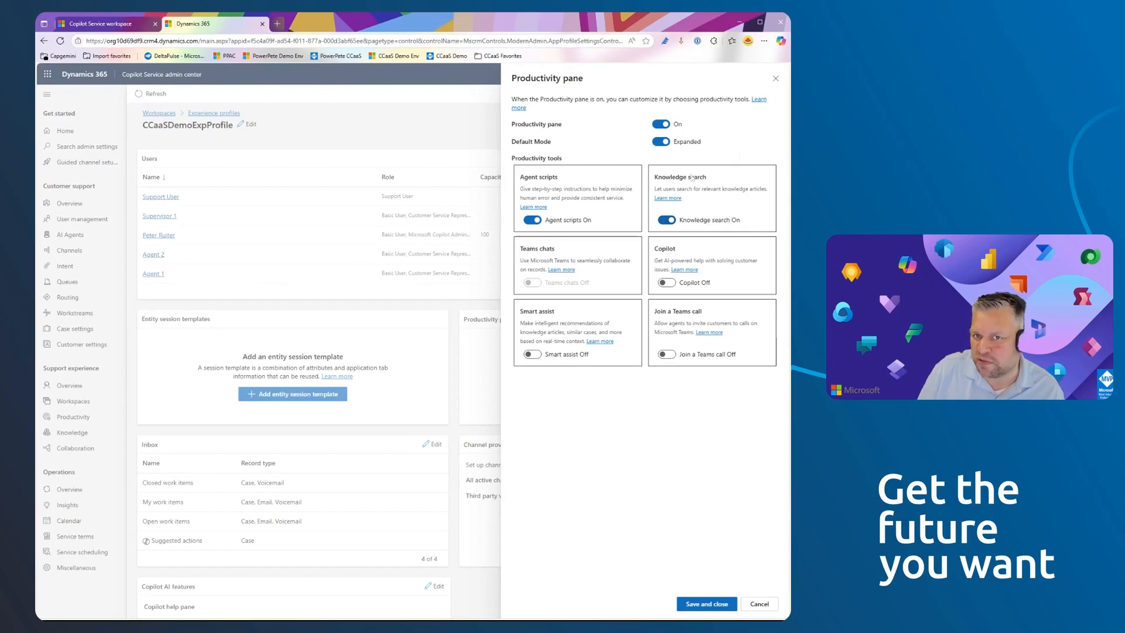
click(666, 282)
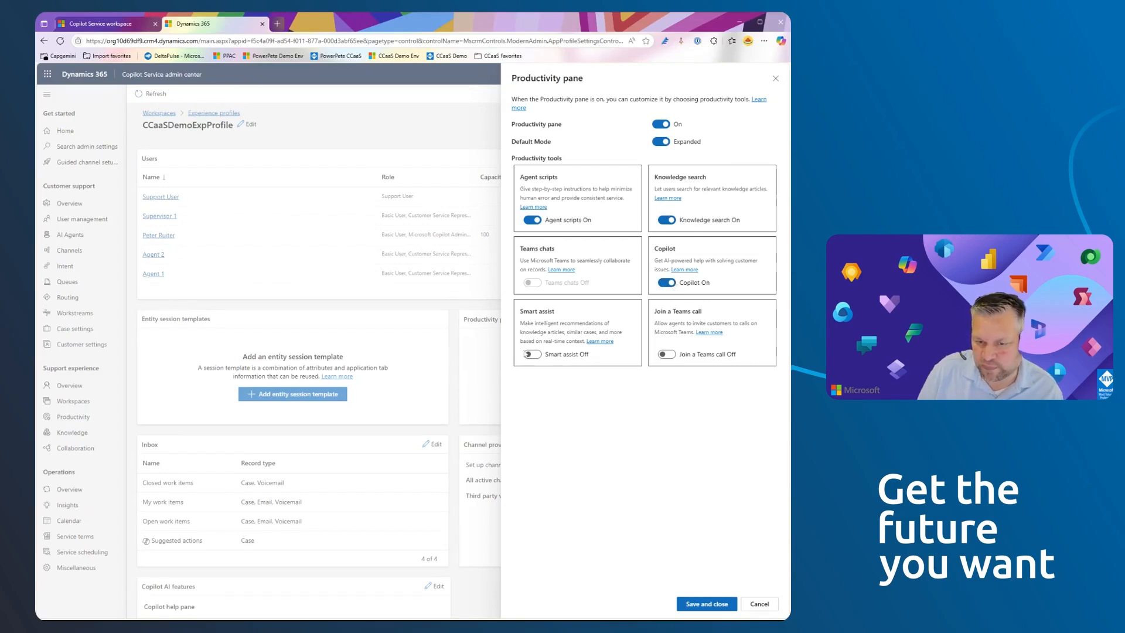
click(533, 354)
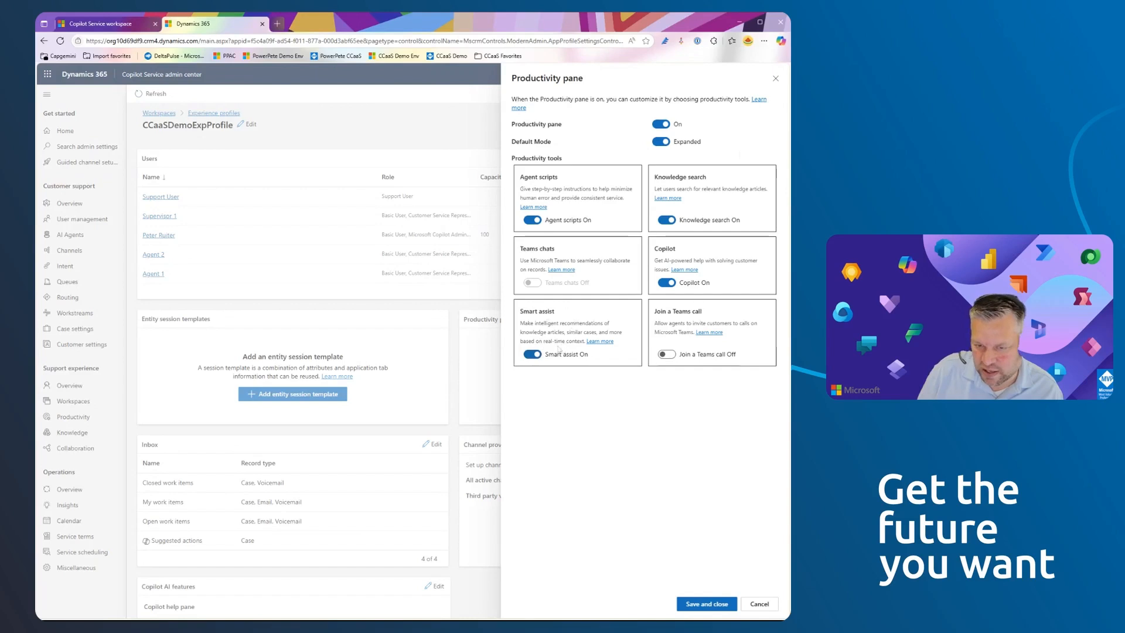
click(667, 354)
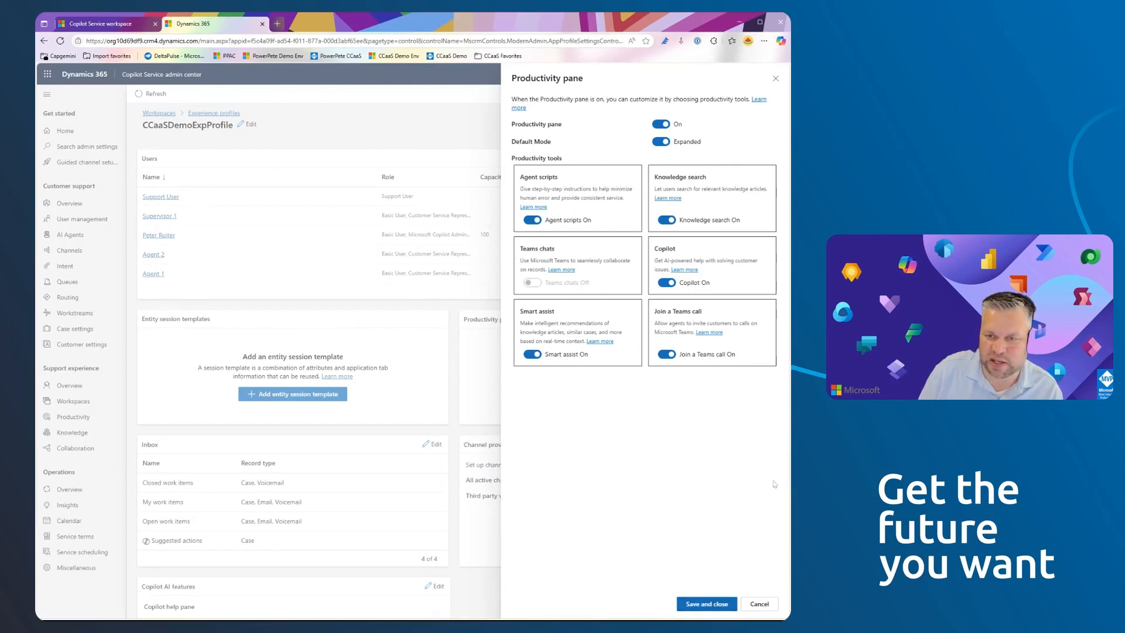
click(709, 604)
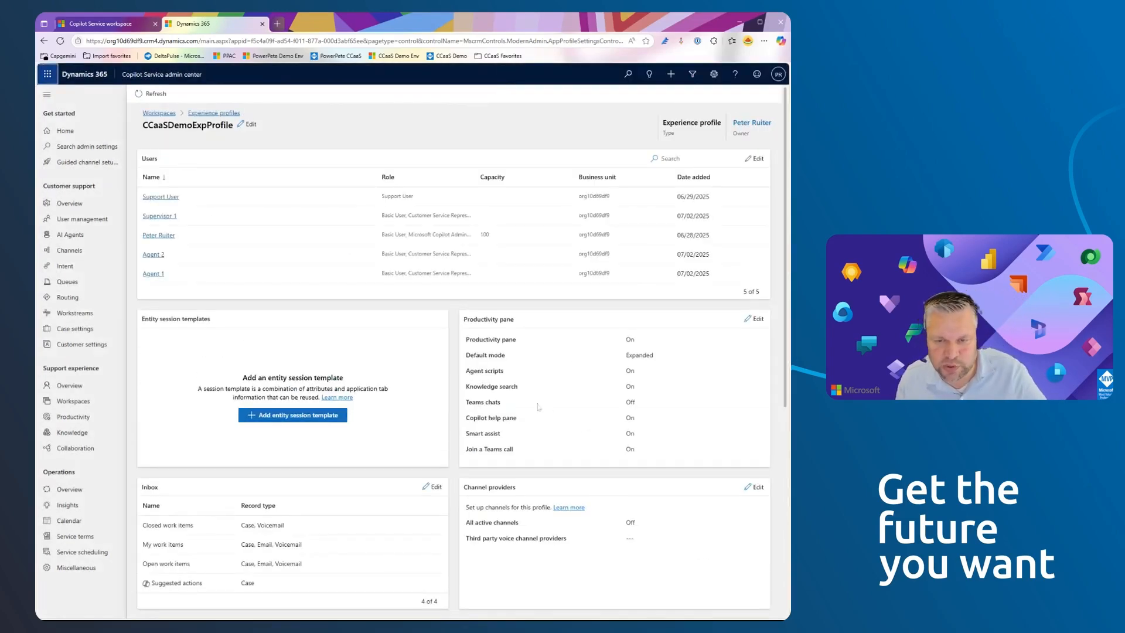
- Turn on All active channels in the profile's channel providers and save the setting
scroll(550, 414, down, 2)
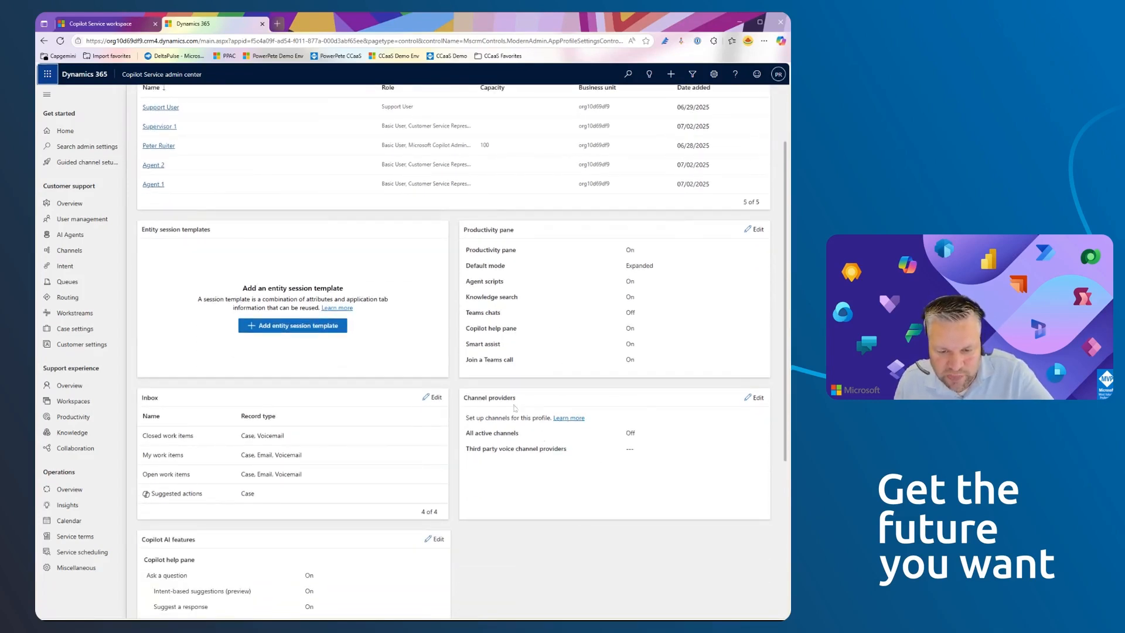
click(753, 398)
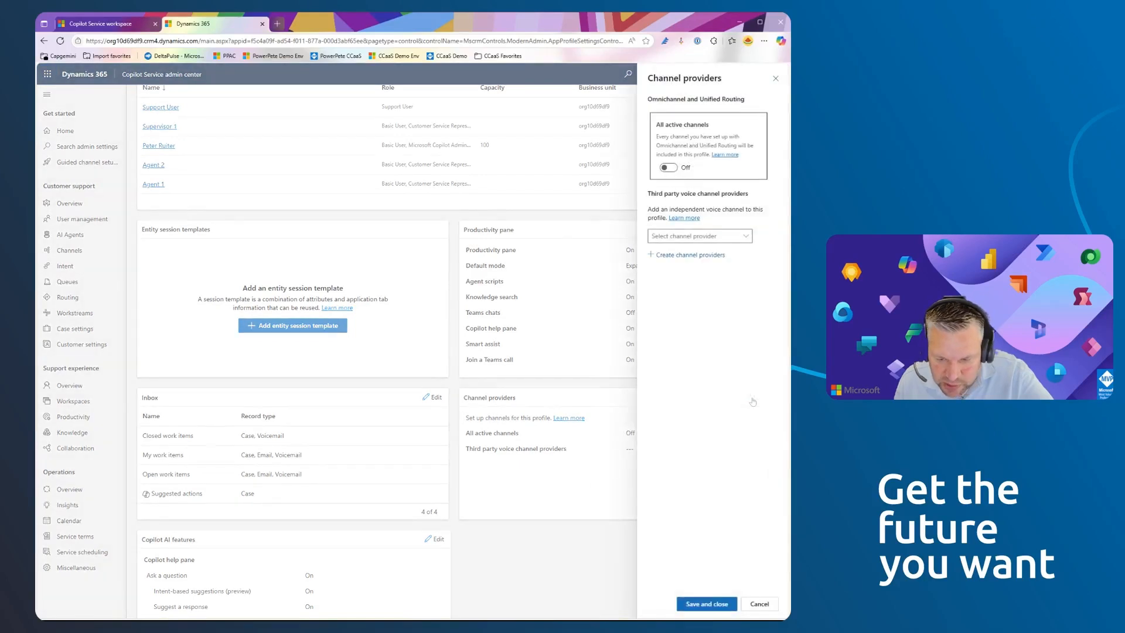
click(672, 169)
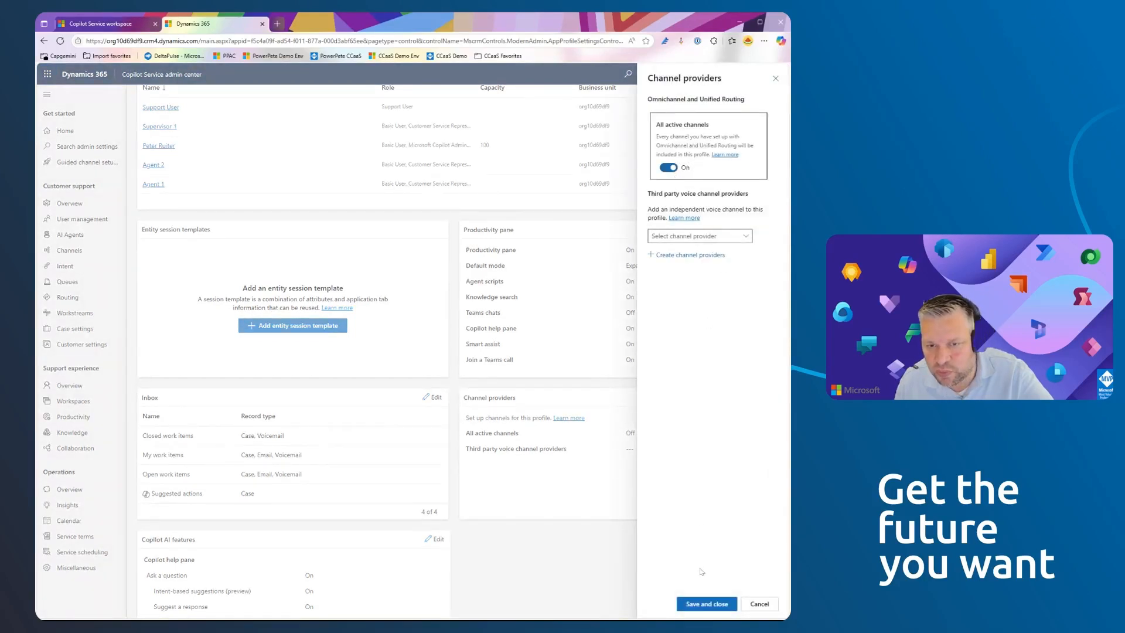
click(727, 239)
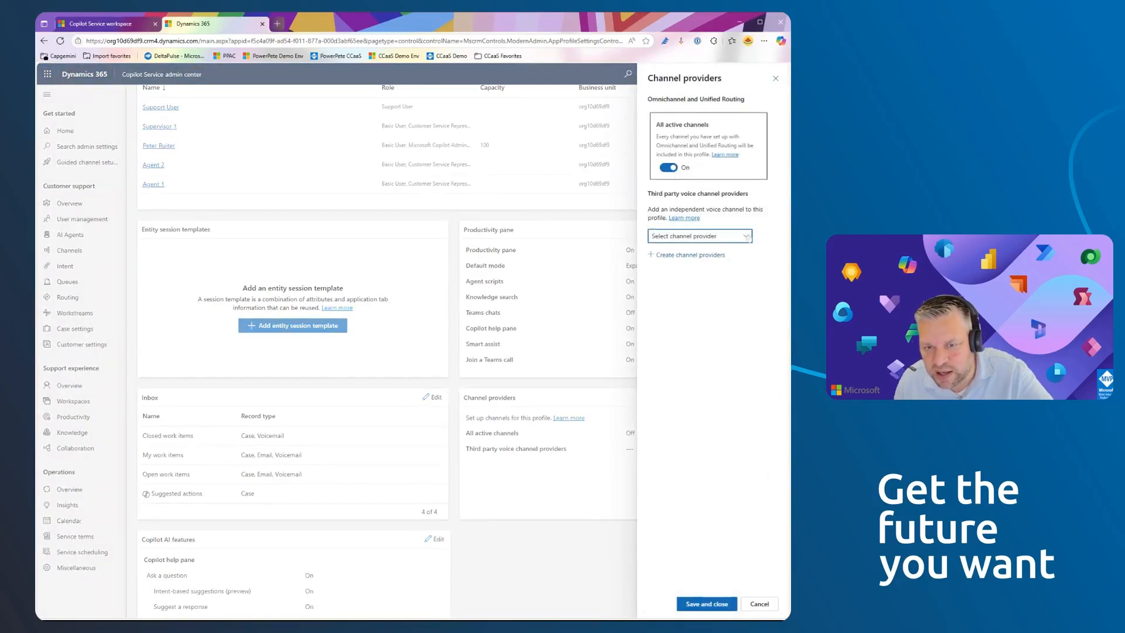
click(706, 604)
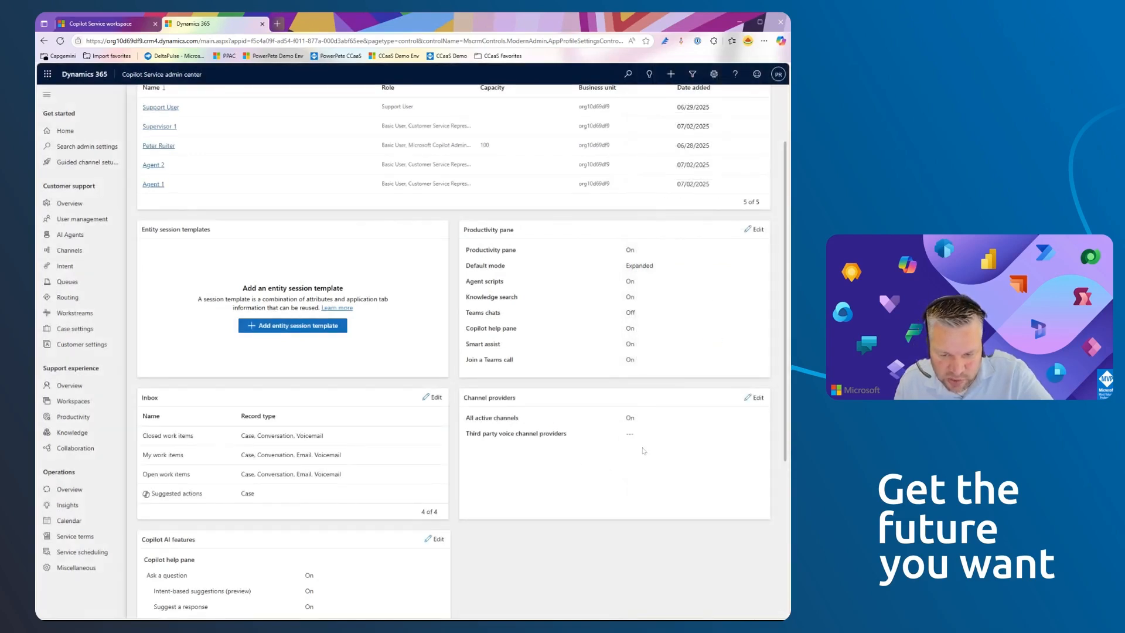
- Review the Copilot AI features available to the experience profile in their settings and save them
scroll(598, 451, down, 1)
scroll(595, 451, down, 1)
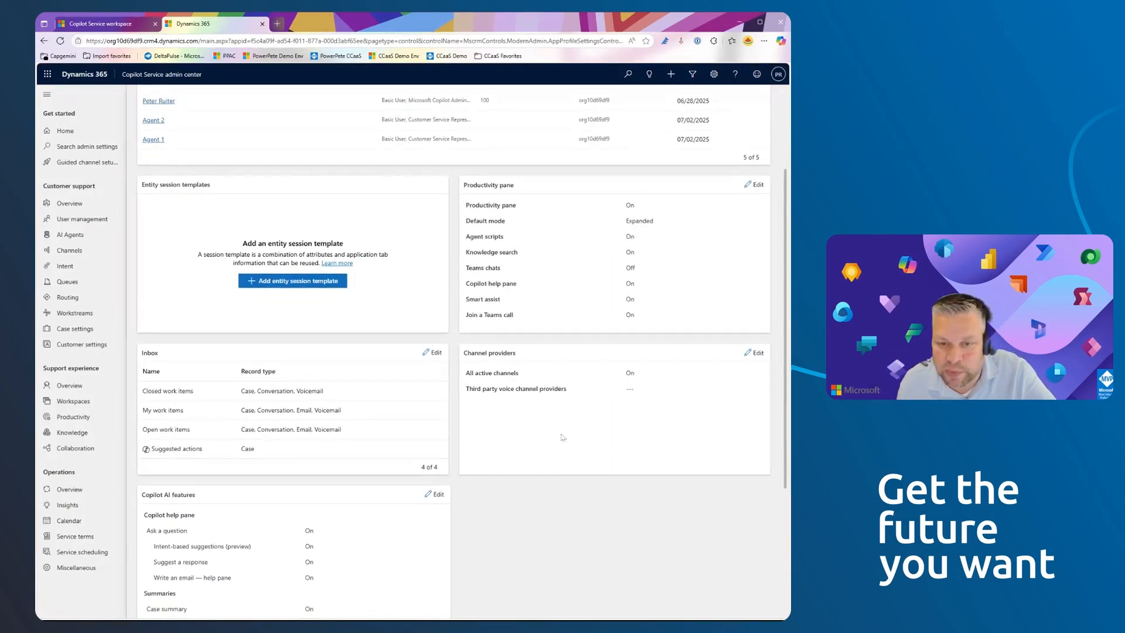
scroll(509, 437, down, 1)
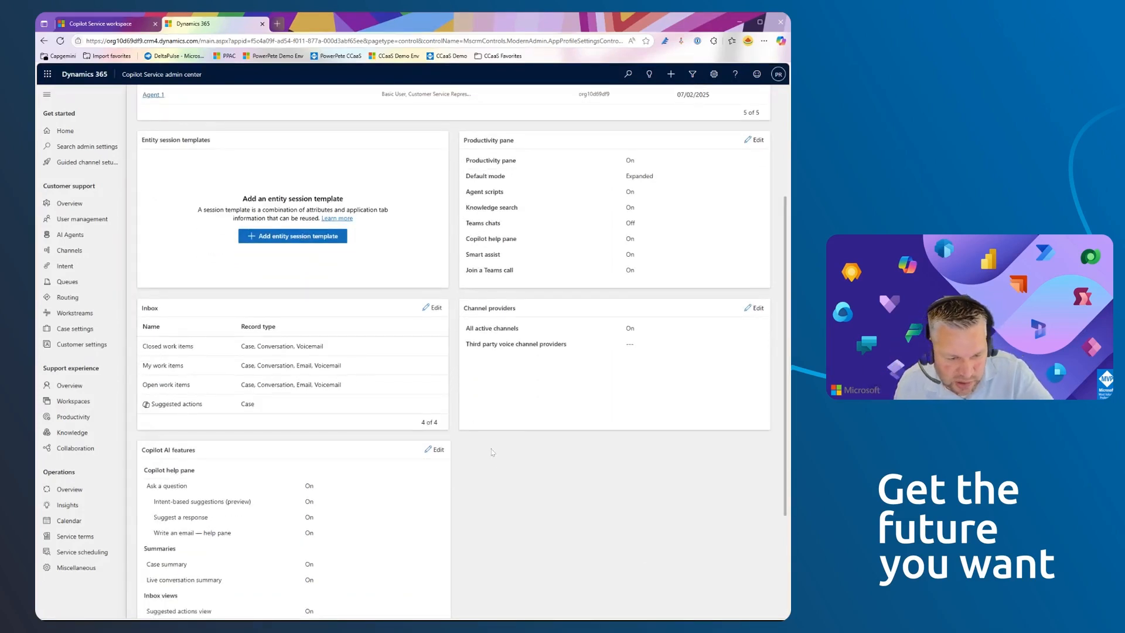
scroll(495, 456, down, 2)
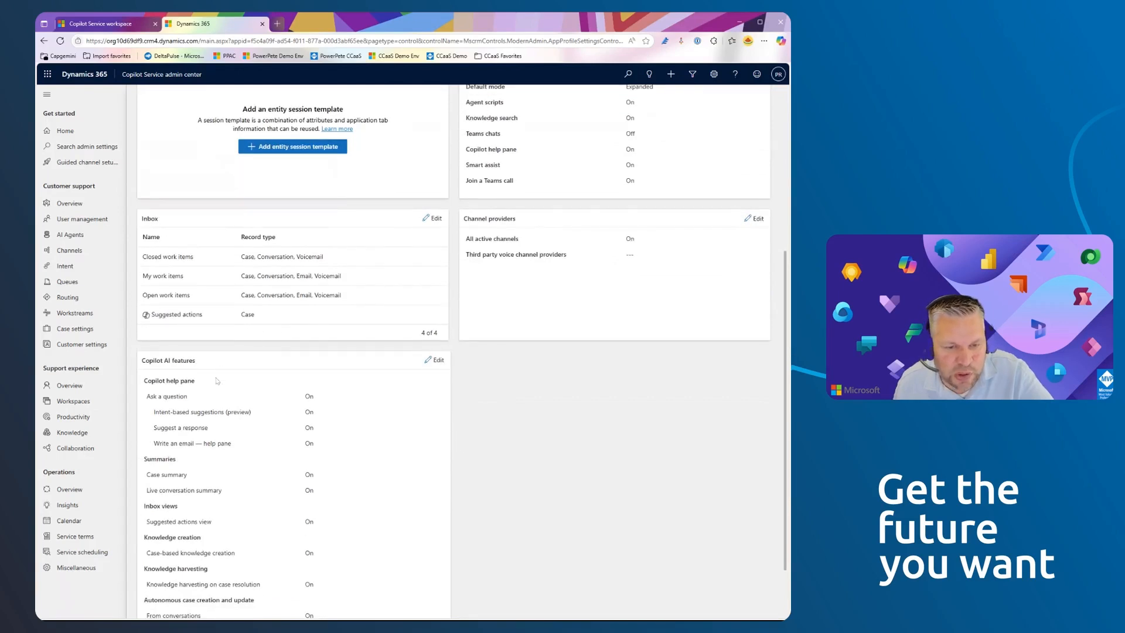
scroll(218, 377, down, 1)
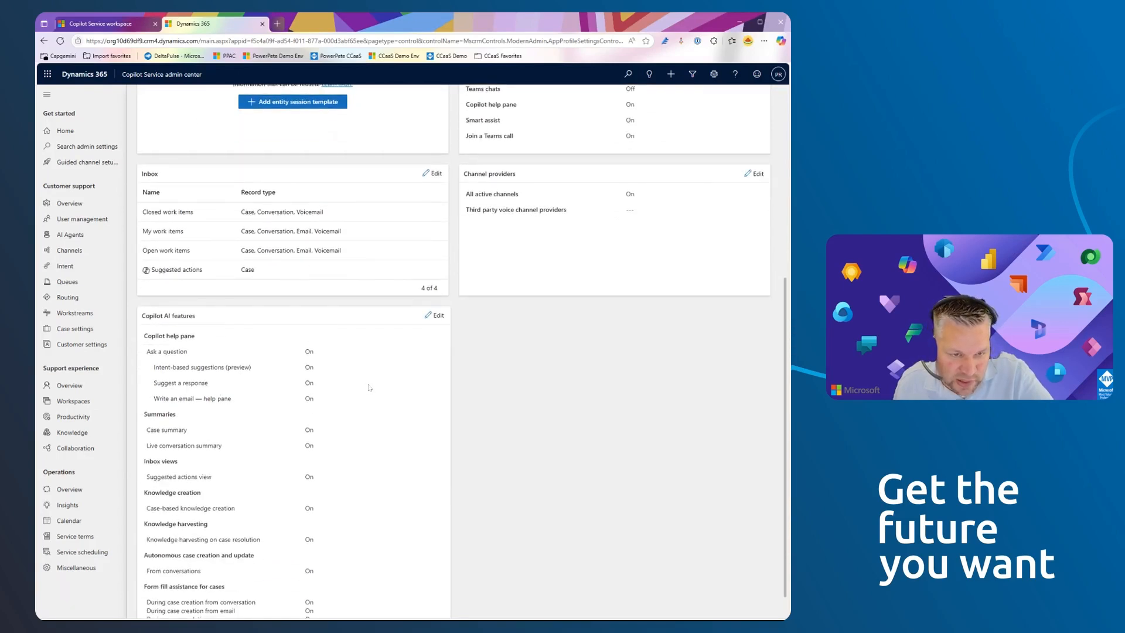
scroll(222, 409, down, 1)
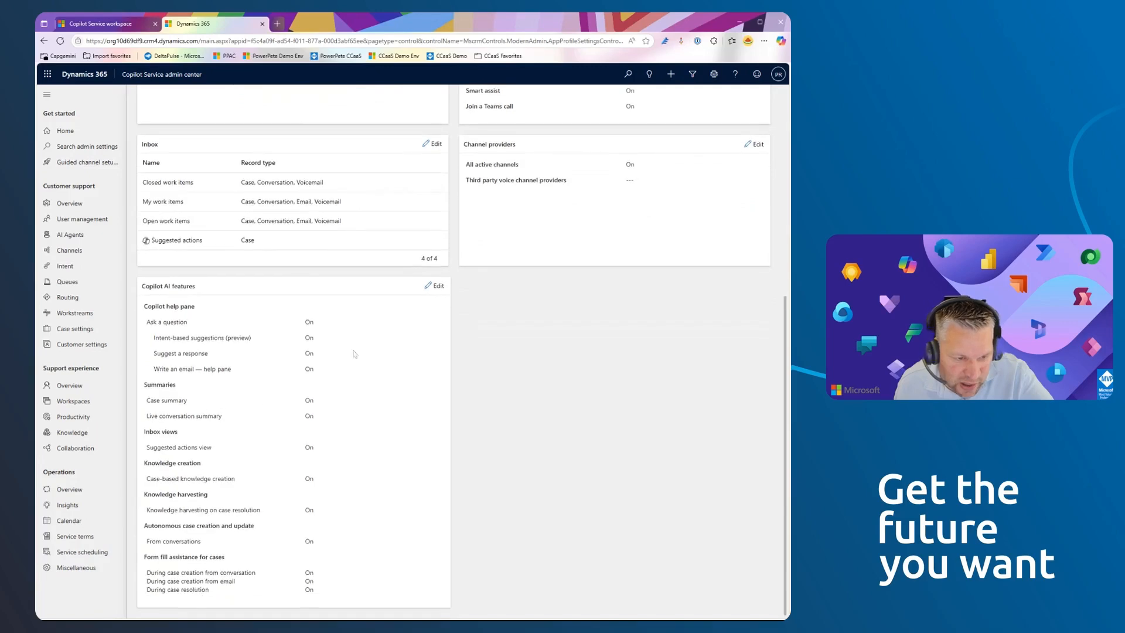
click(434, 287)
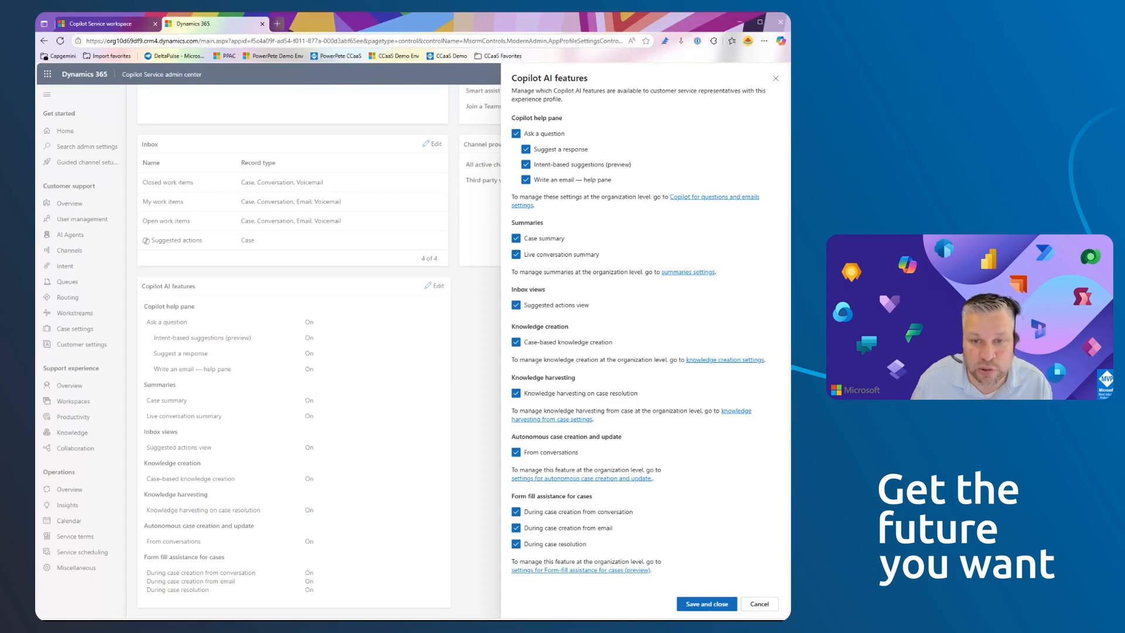
click(704, 605)
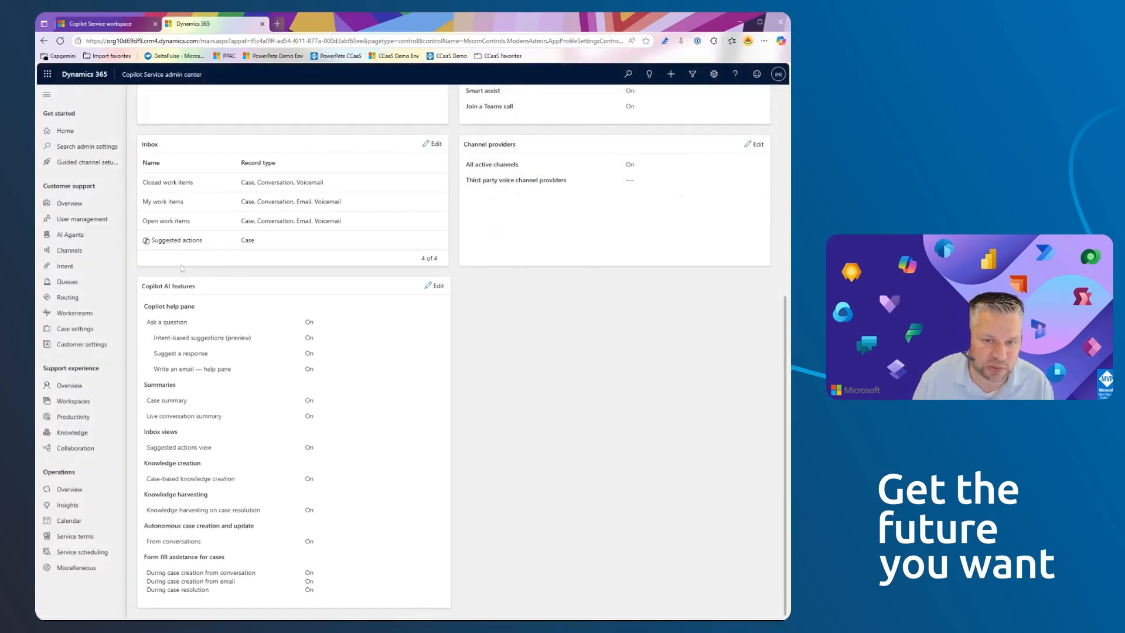
- Open the Customer Service workspace + channels + inbox default profile and inspect its Case entity session default template
scroll(340, 329, up, 4)
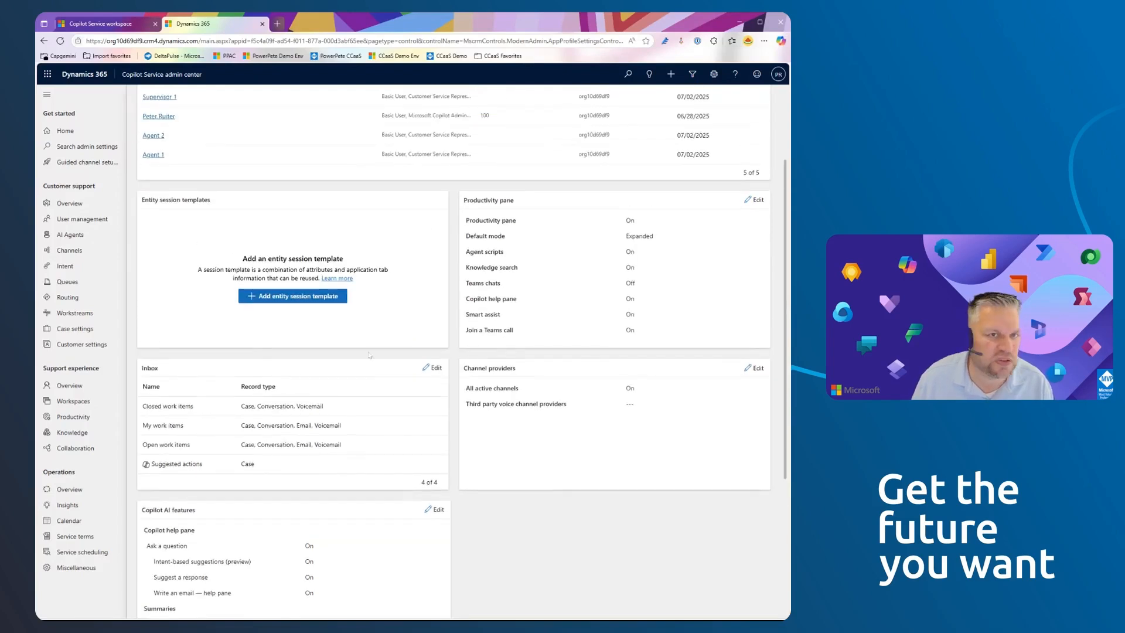
scroll(383, 288, up, 1)
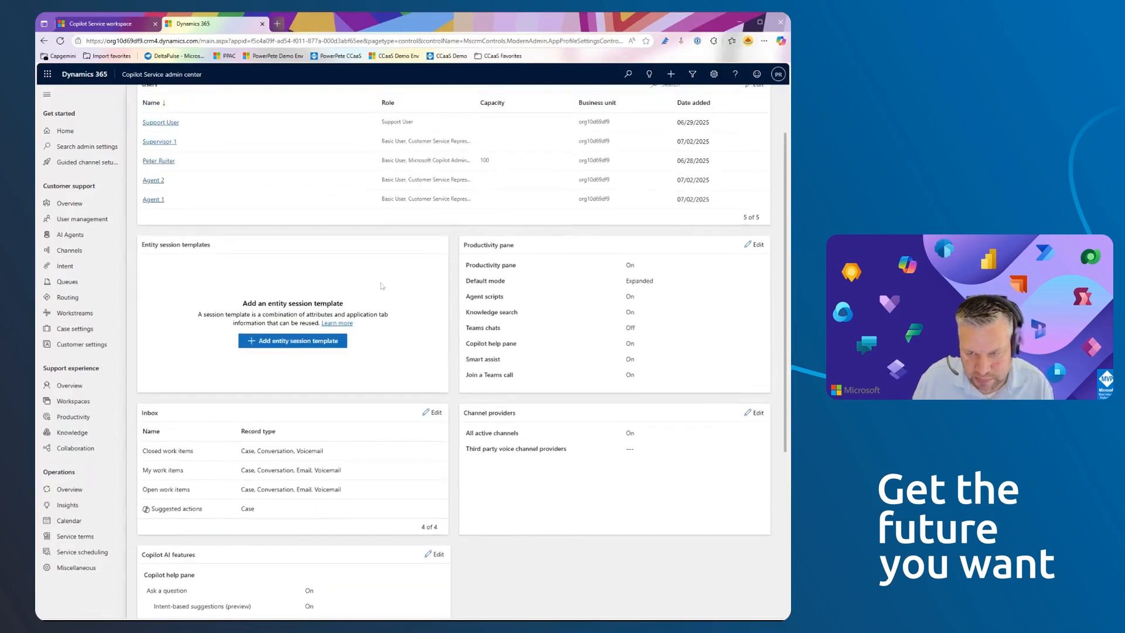
click(128, 26)
click(193, 25)
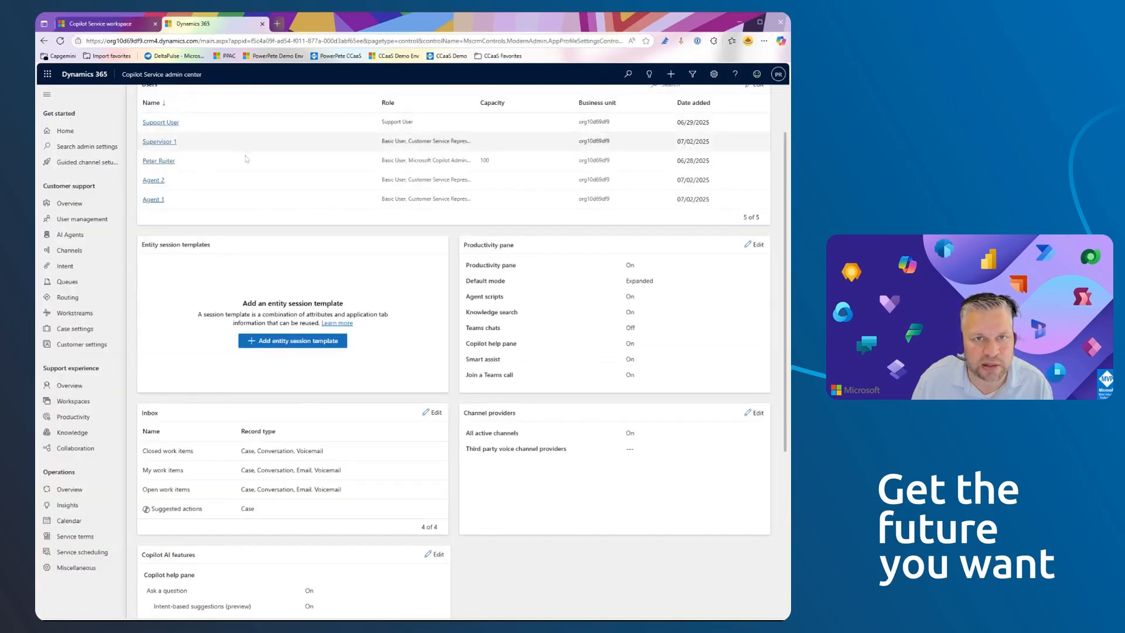
scroll(191, 144, up, 2)
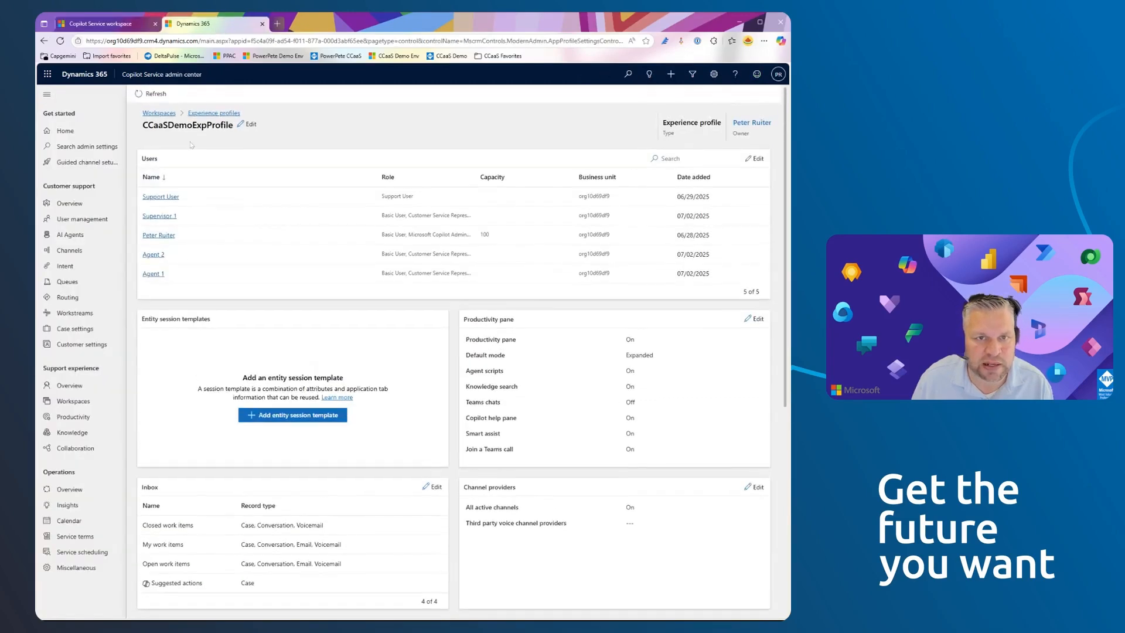
click(214, 114)
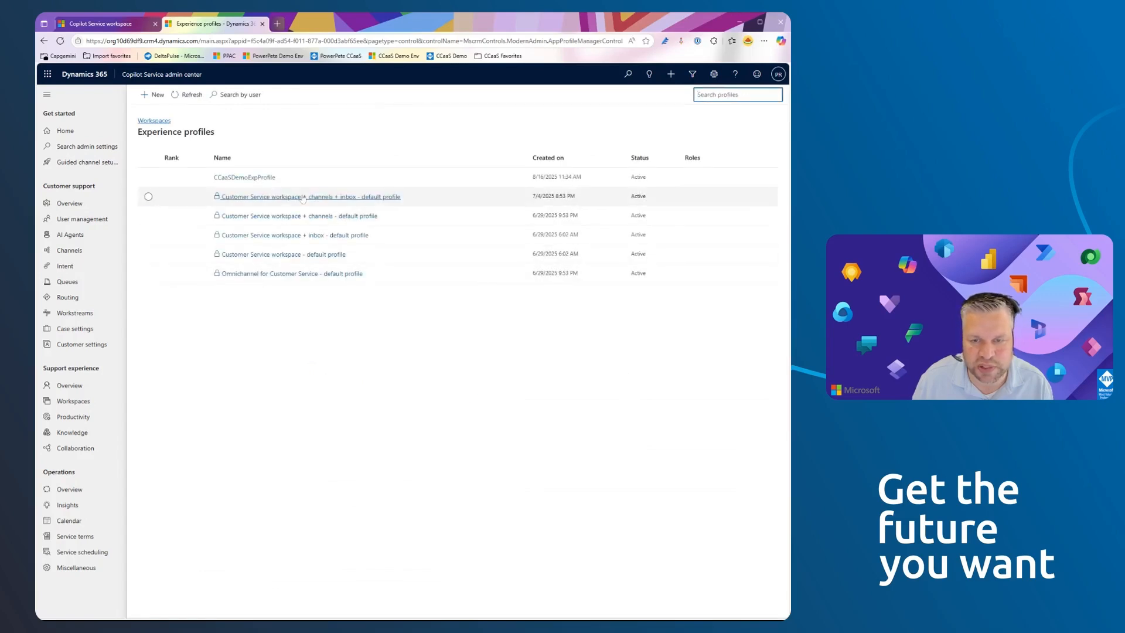
click(302, 197)
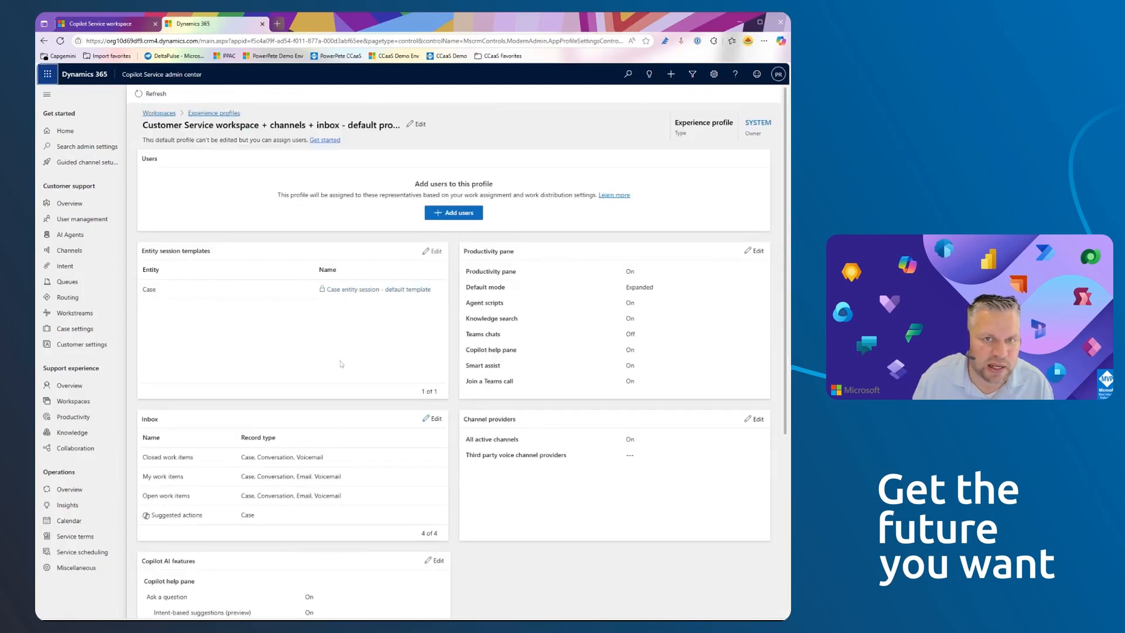
scroll(337, 362, down, 2)
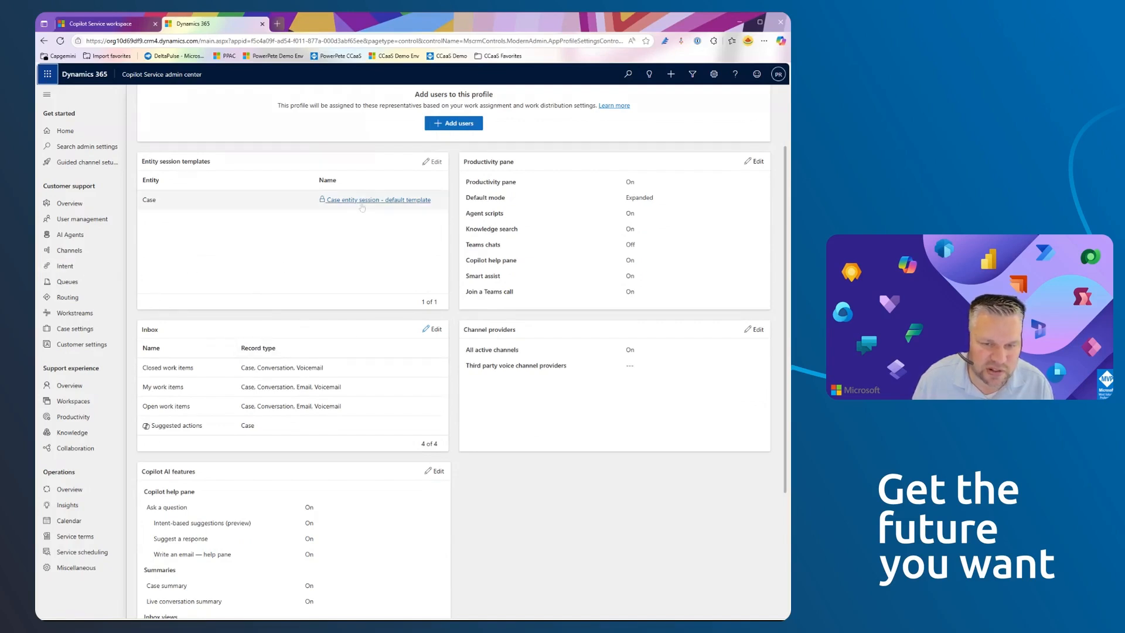
click(401, 200)
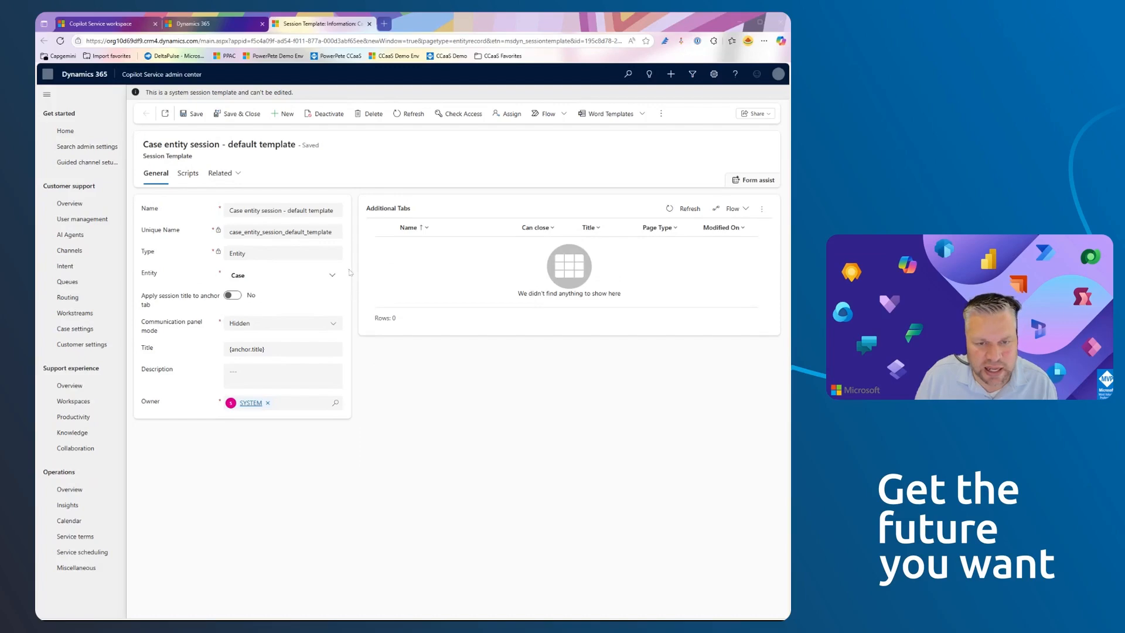
- Leave the default profile and reopen CCaaSDemoExpProfile from the list of experience profiles
click(217, 27)
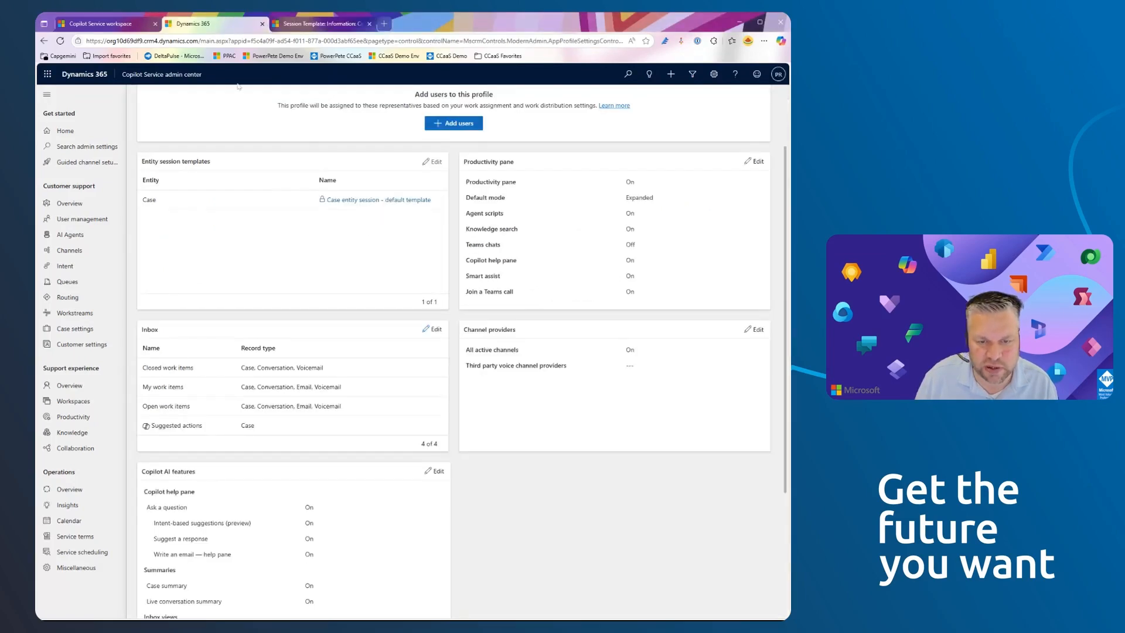
scroll(194, 232, up, 2)
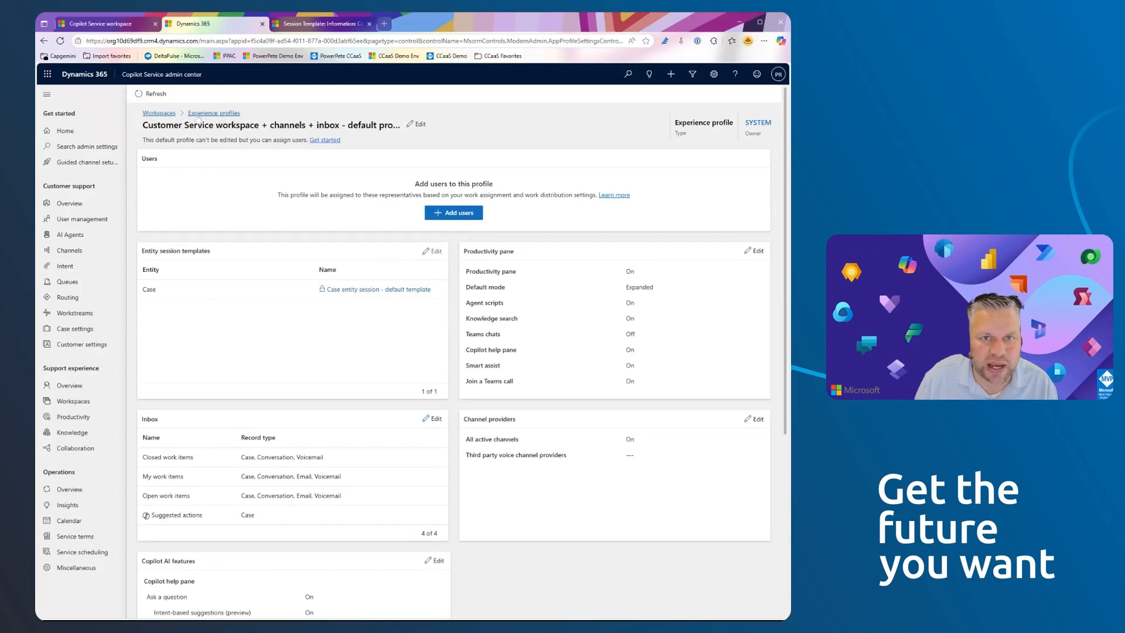
click(214, 114)
click(258, 176)
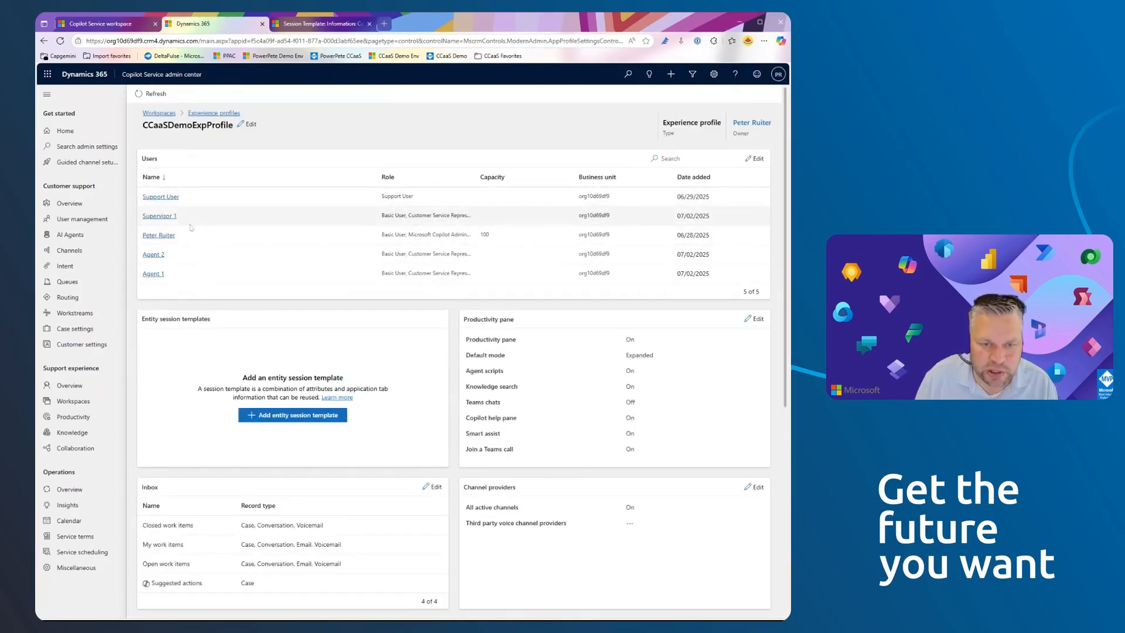
- Switch to Copilot Service workspace, reload it to check the productivity pane, and collapse the pane on the Home dashboard
click(113, 25)
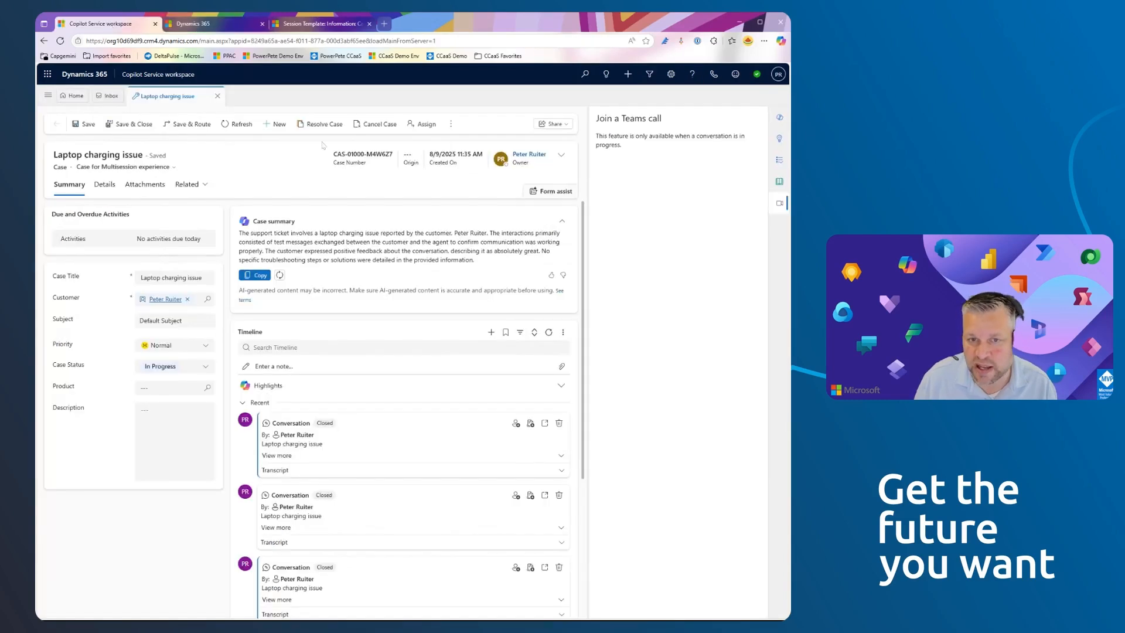
click(61, 41)
click(64, 44)
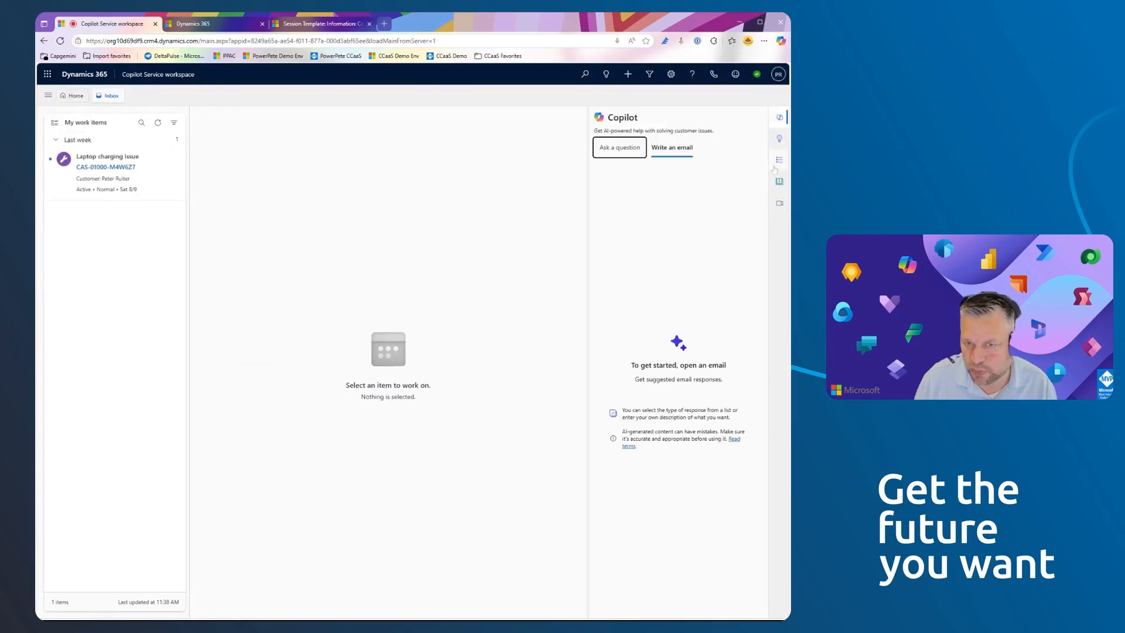
click(75, 96)
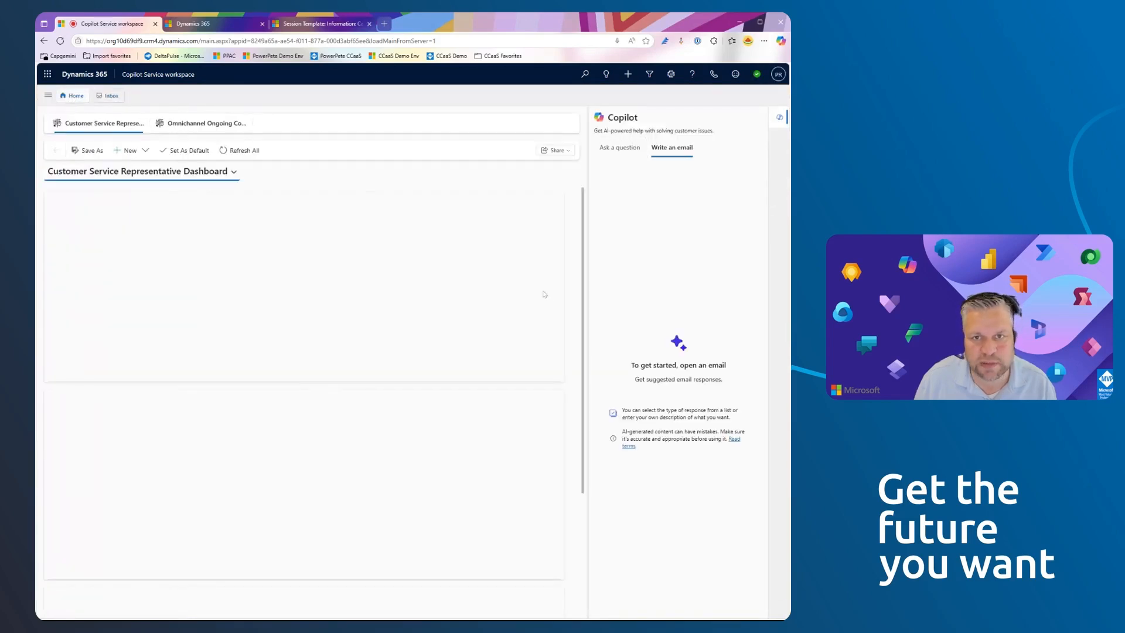
click(780, 118)
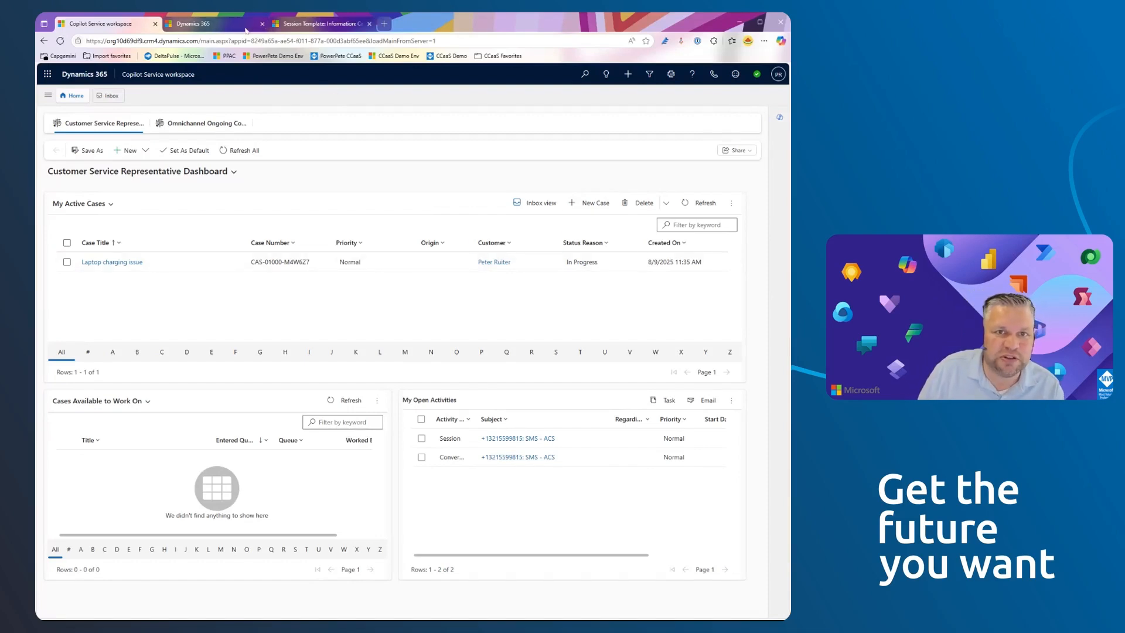
- Return to the CCaaSDemoExpProfile page in Copilot Service admin center
click(283, 25)
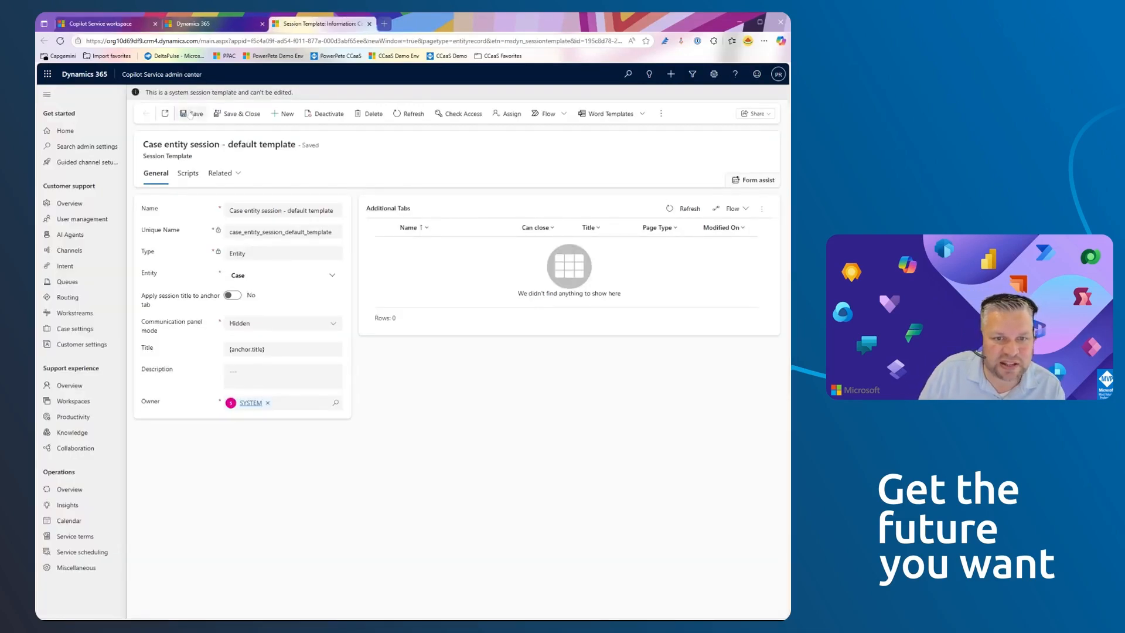
click(194, 27)
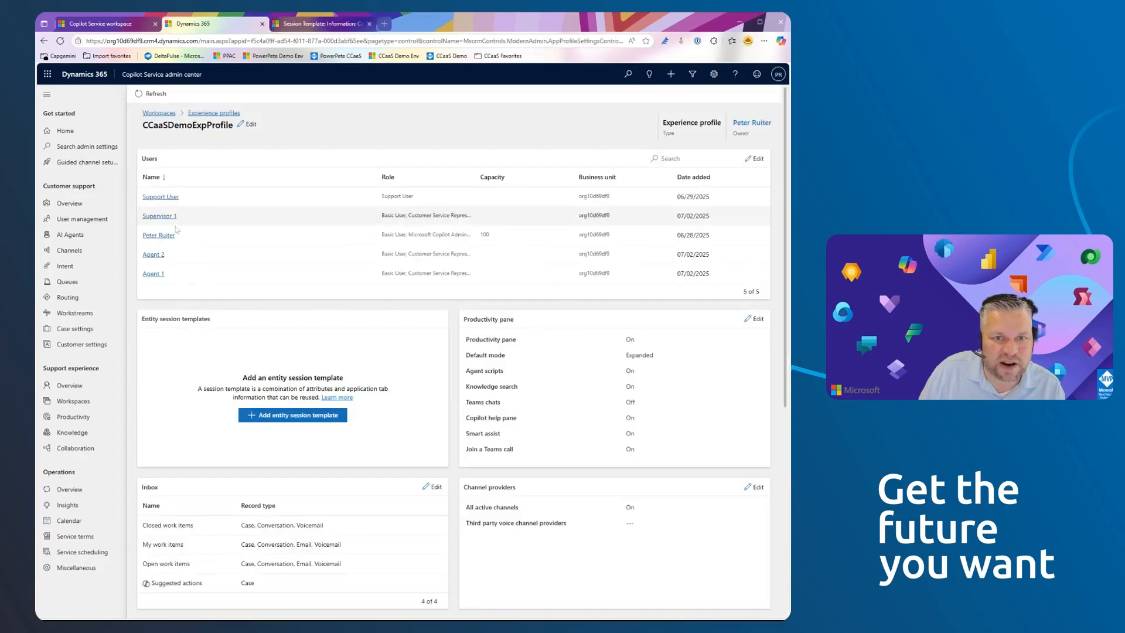
- Turn off the Productivity pane in CCaaSDemoExpProfile and save the change
scroll(678, 379, down, 1)
scroll(678, 379, down, 1)
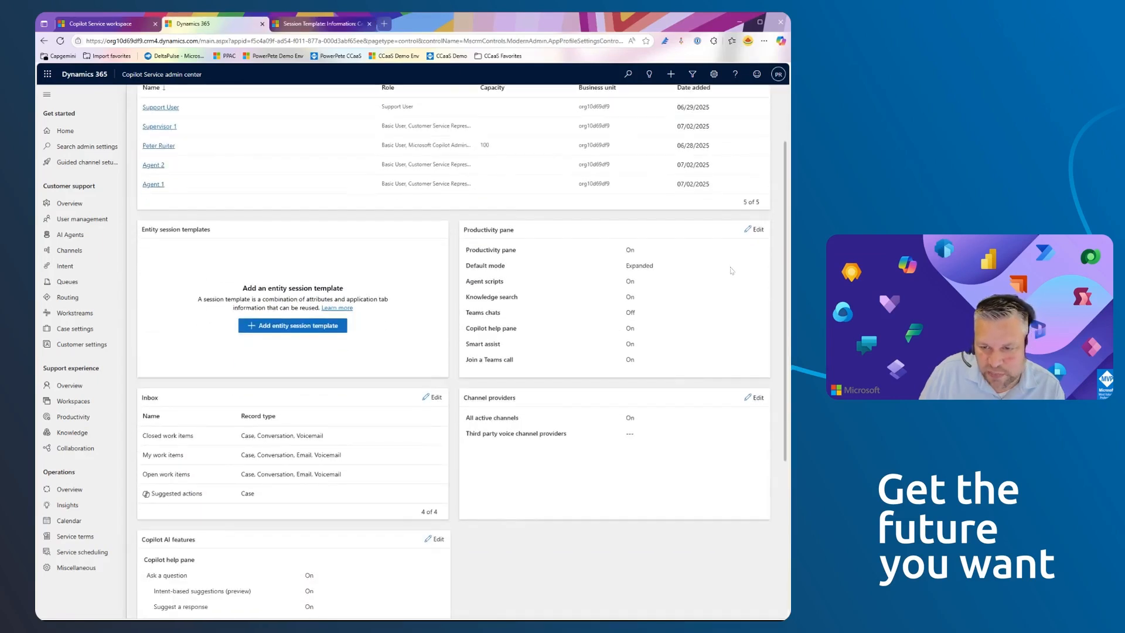
click(757, 230)
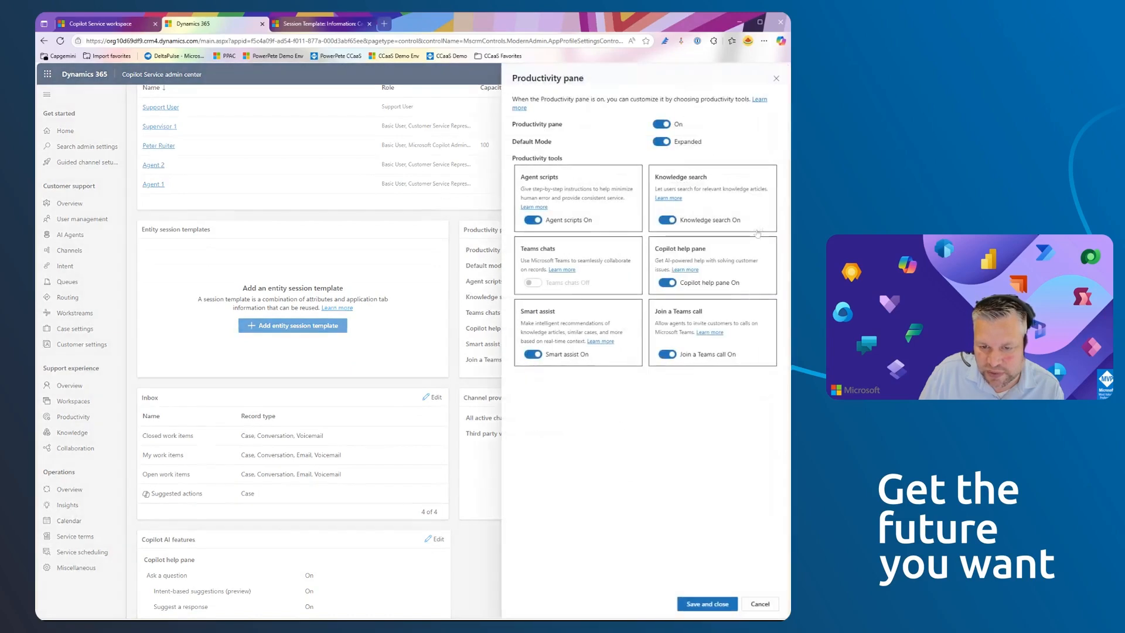
click(662, 125)
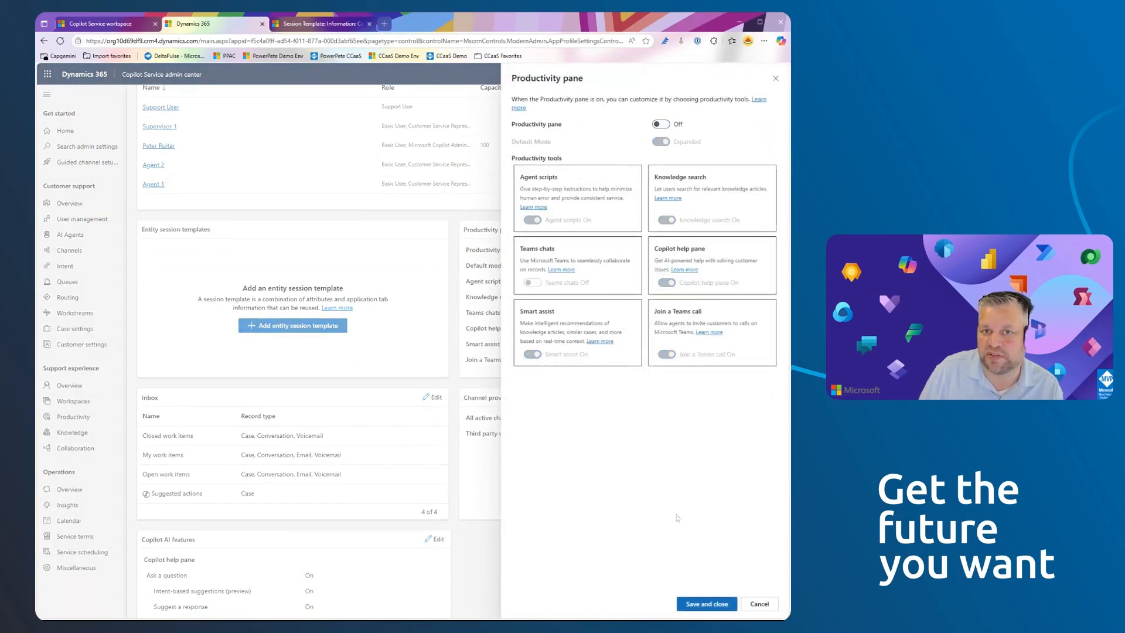
click(701, 602)
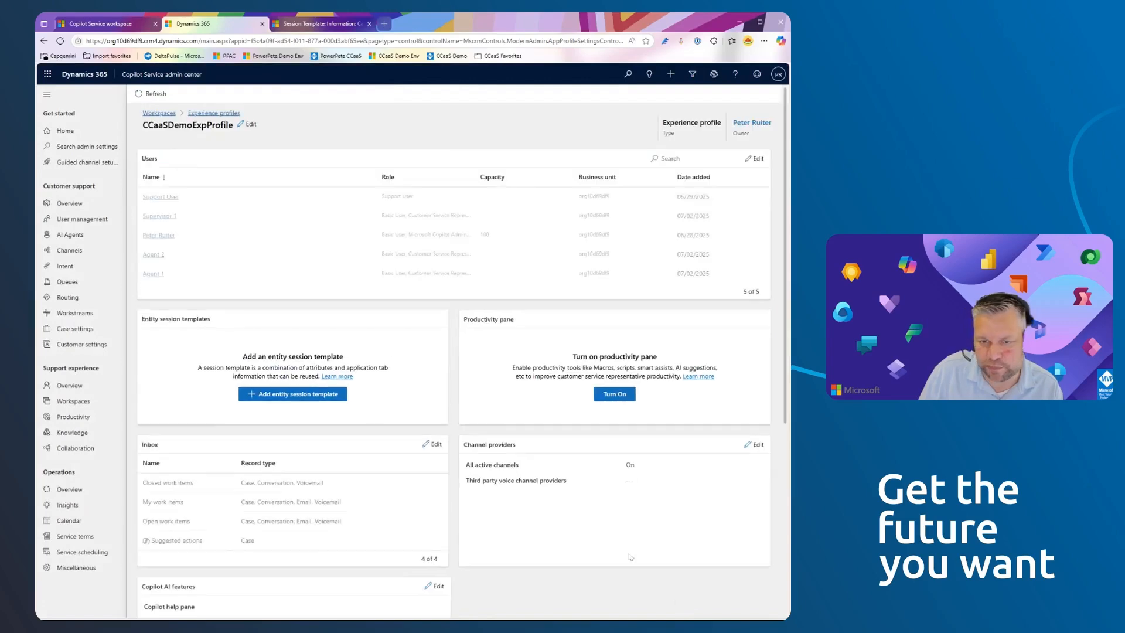
- Switch to Copilot Service workspace, reload it, and open the Laptop charging issue case to check whether the productivity pane is shown
click(132, 29)
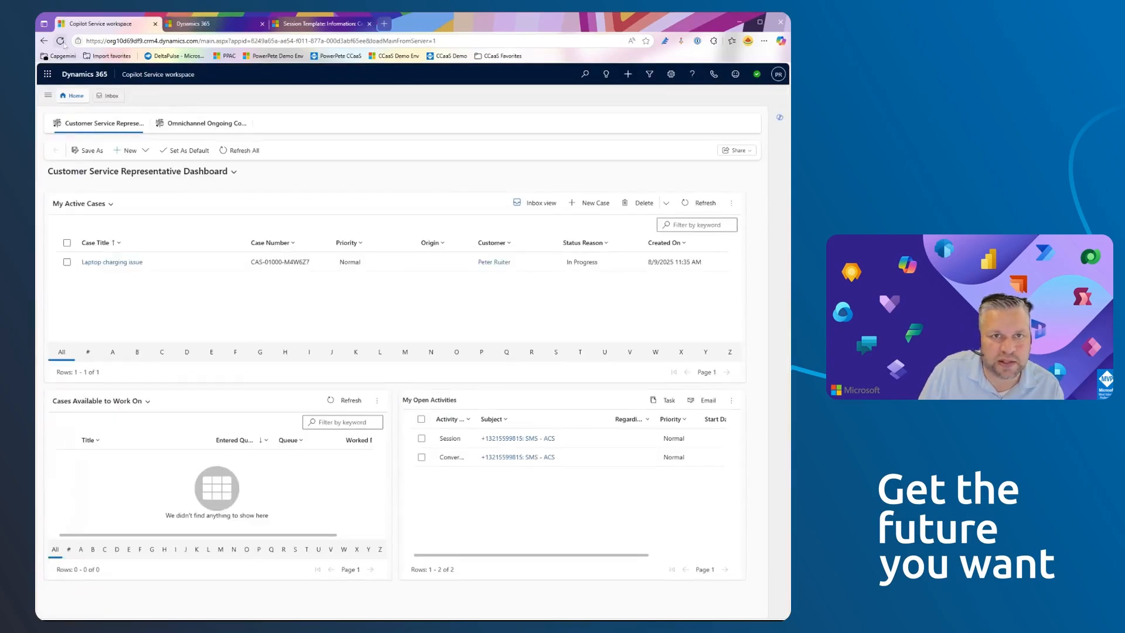
click(63, 43)
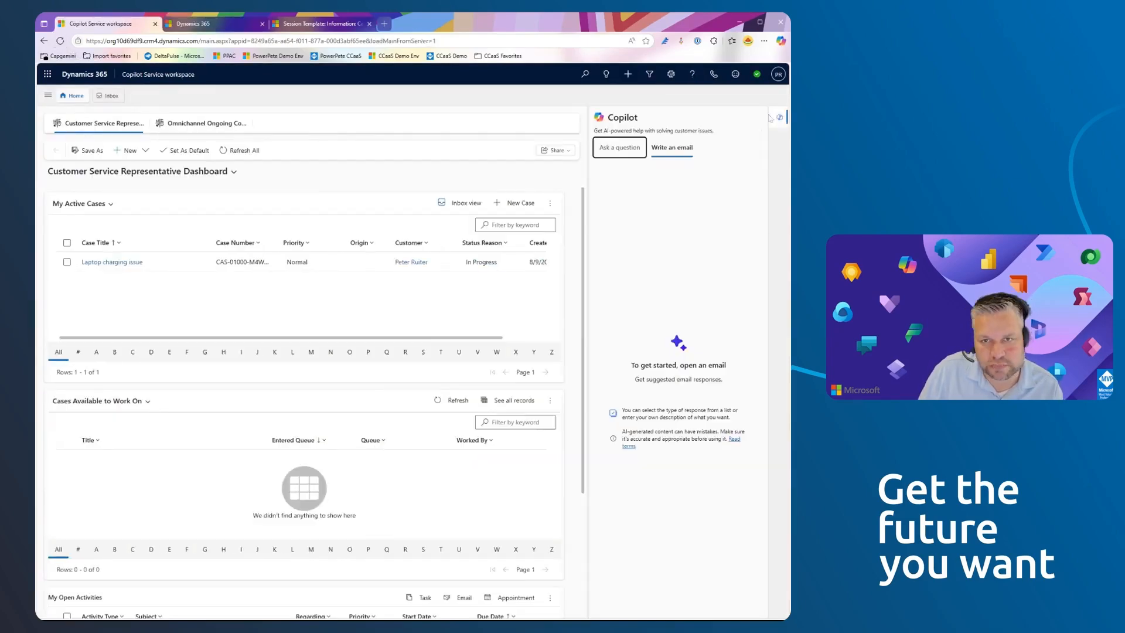
click(776, 118)
click(112, 262)
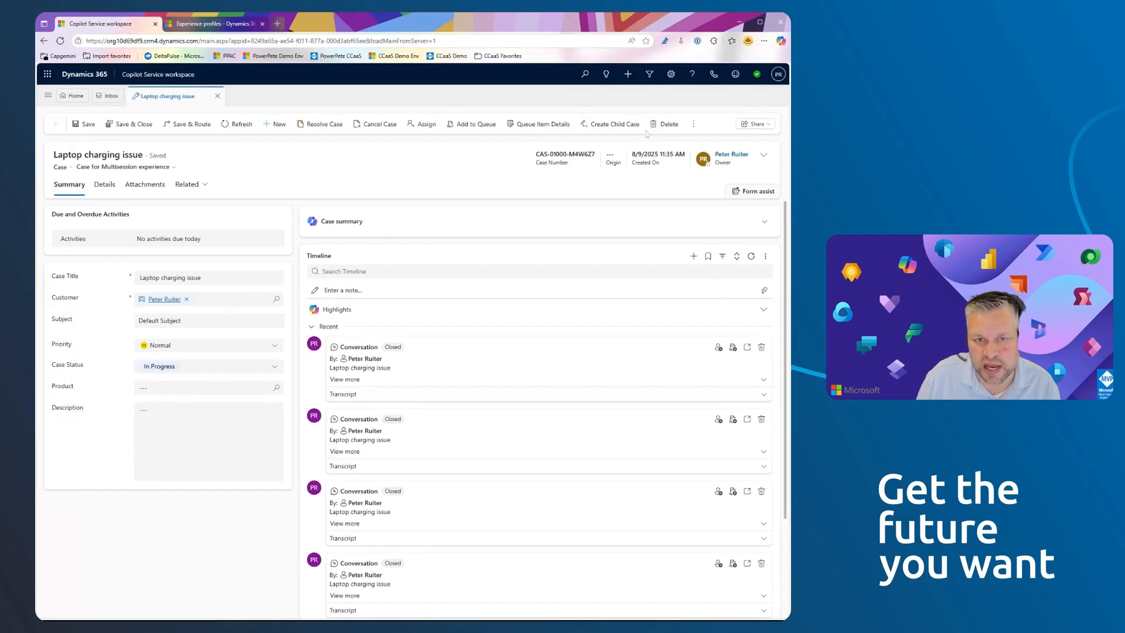
- Return to Copilot Service admin center, reopen CCaaSDemoExpProfile, turn its Productivity pane back on in Expanded mode and save
click(216, 26)
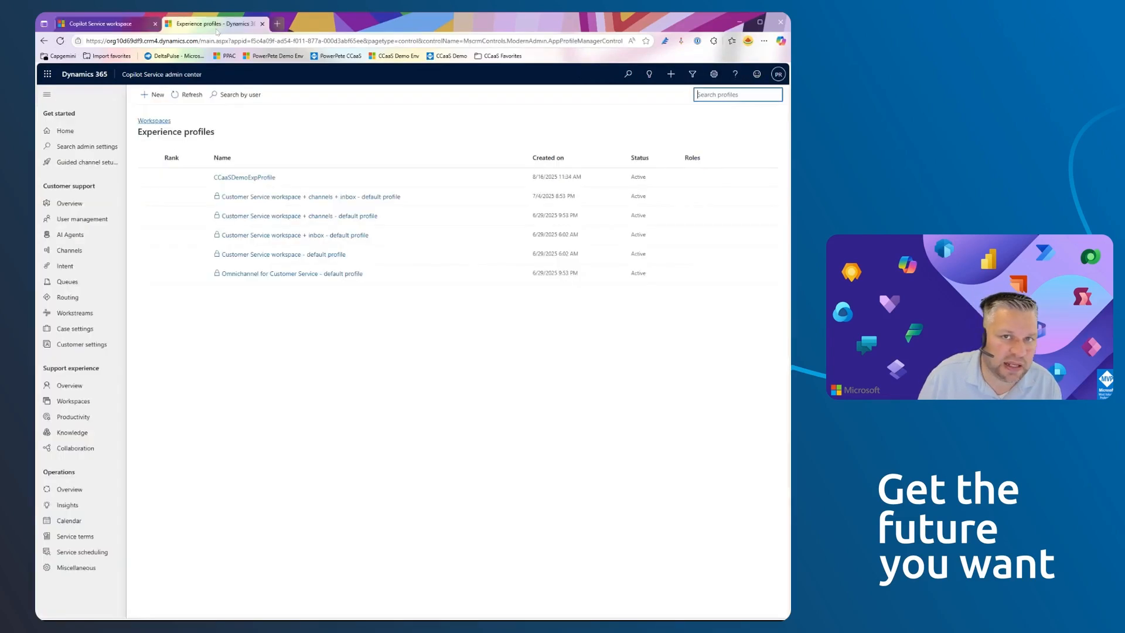
click(237, 178)
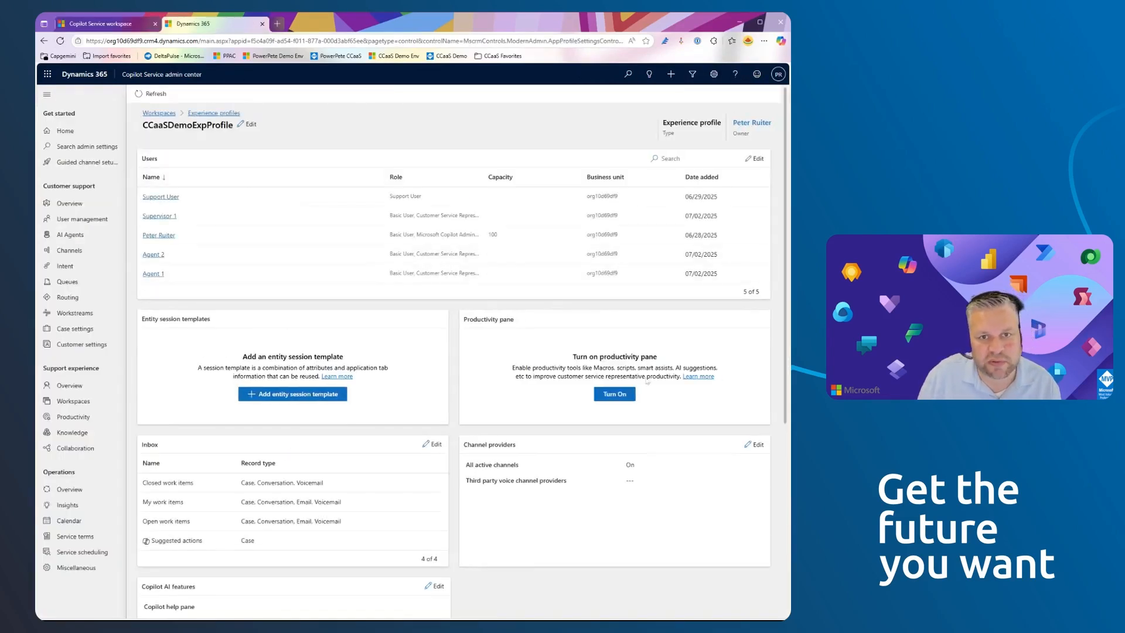
click(627, 394)
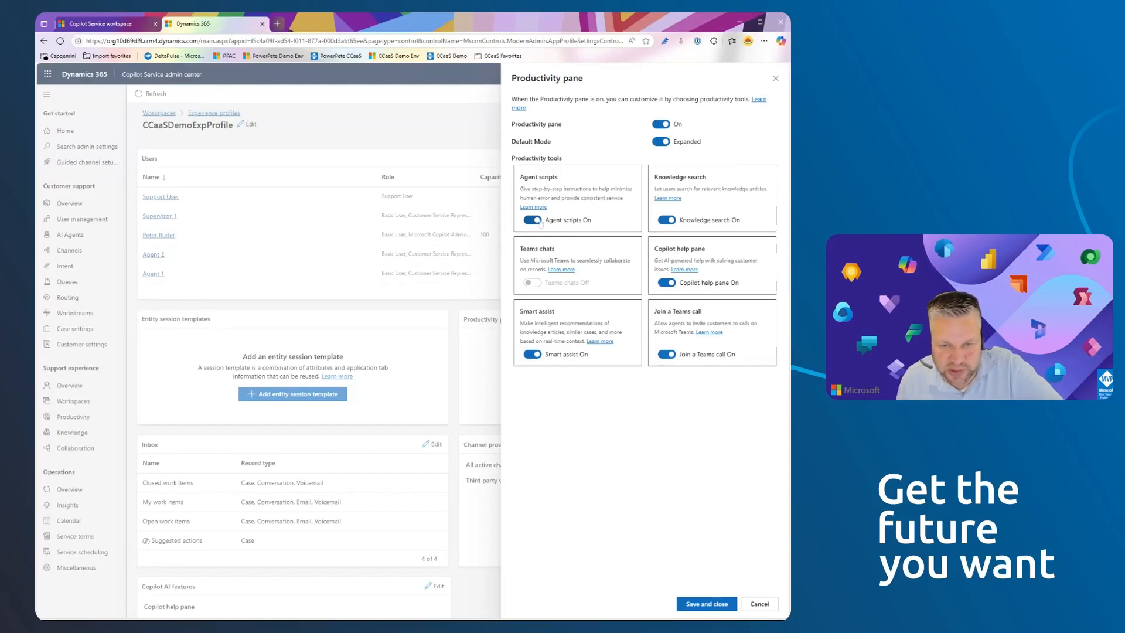
click(706, 604)
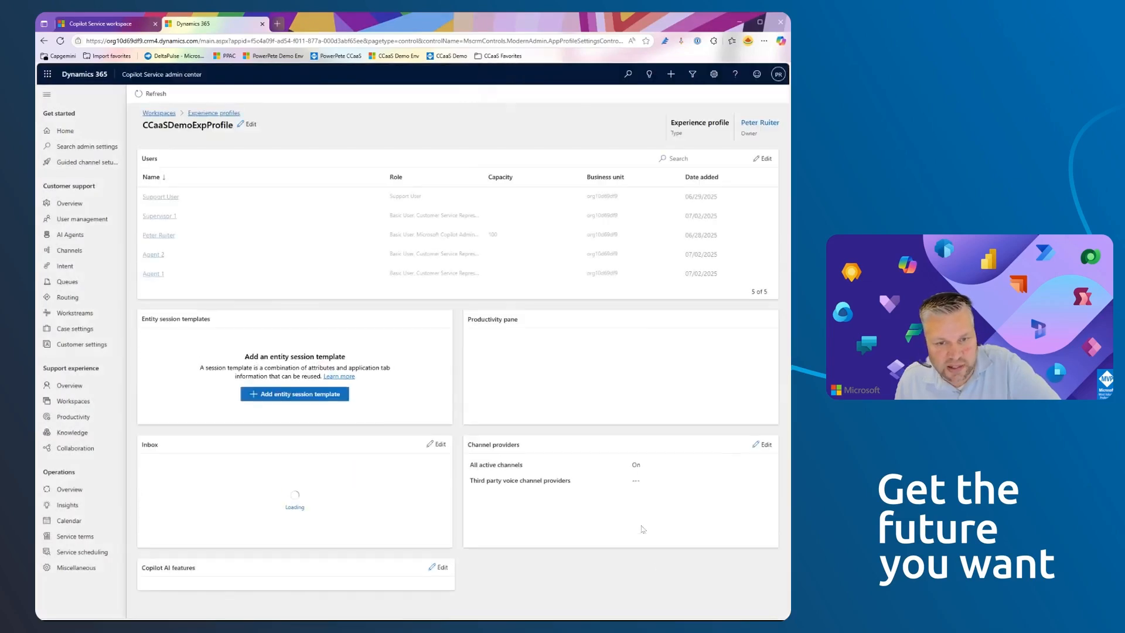